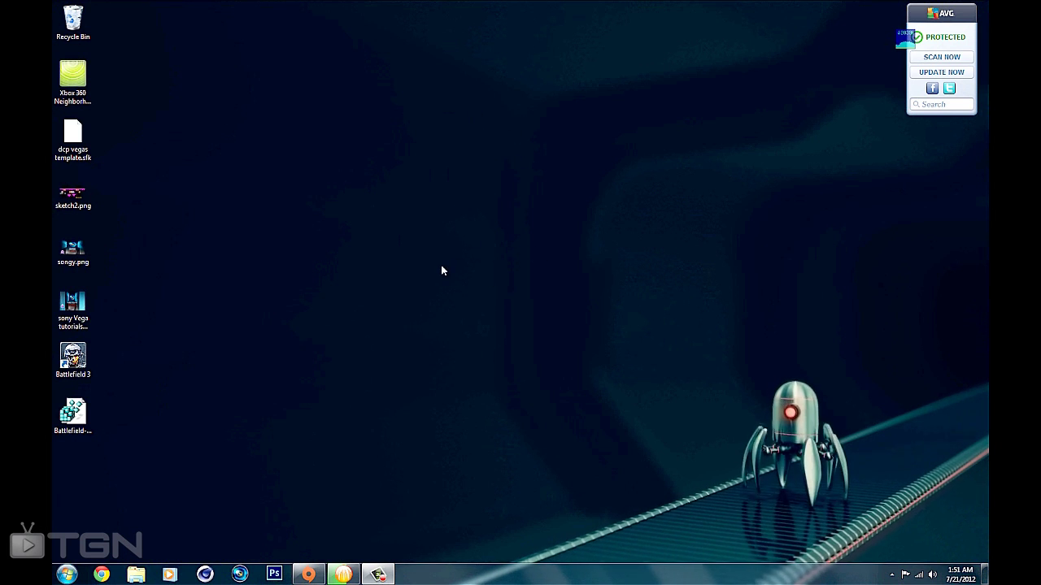
# - Launch Battlefield 3 from its desktop shortcut and dismiss the 0x0000007e invalid-license error
pyautogui.click(72, 355)
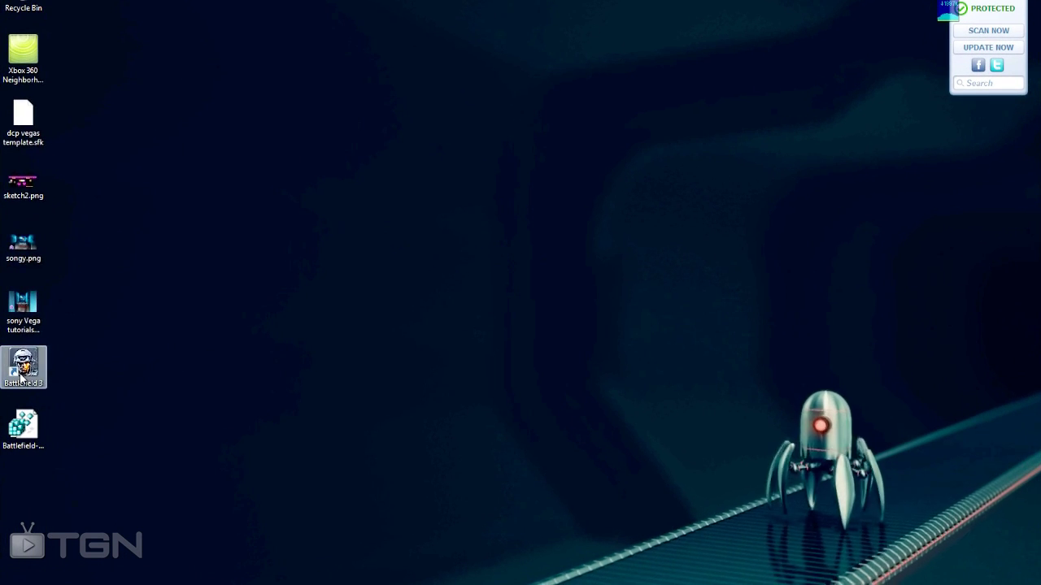
pyautogui.rightClick(70, 362)
pyautogui.click(55, 84)
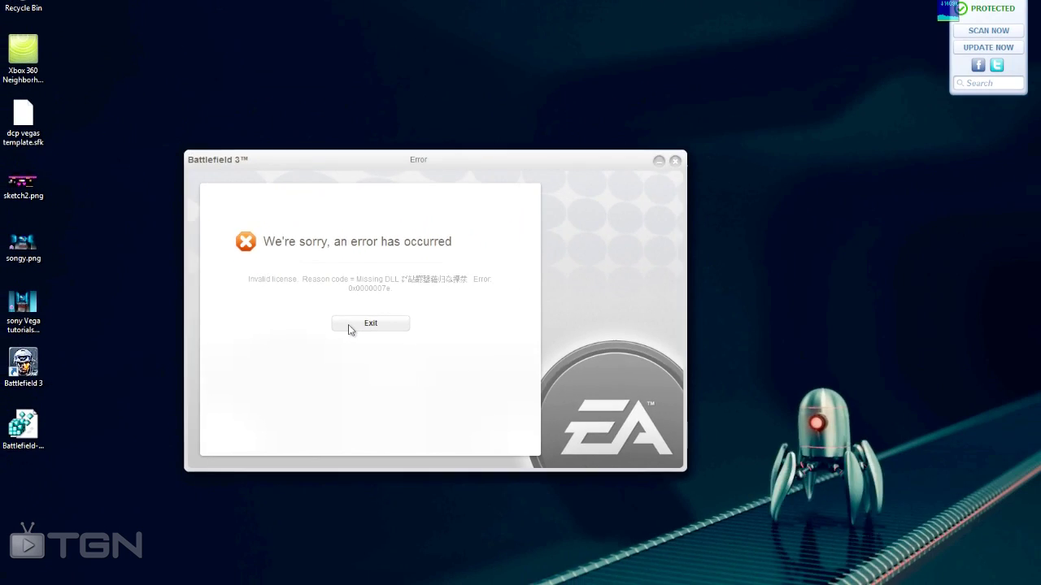
pyautogui.click(349, 325)
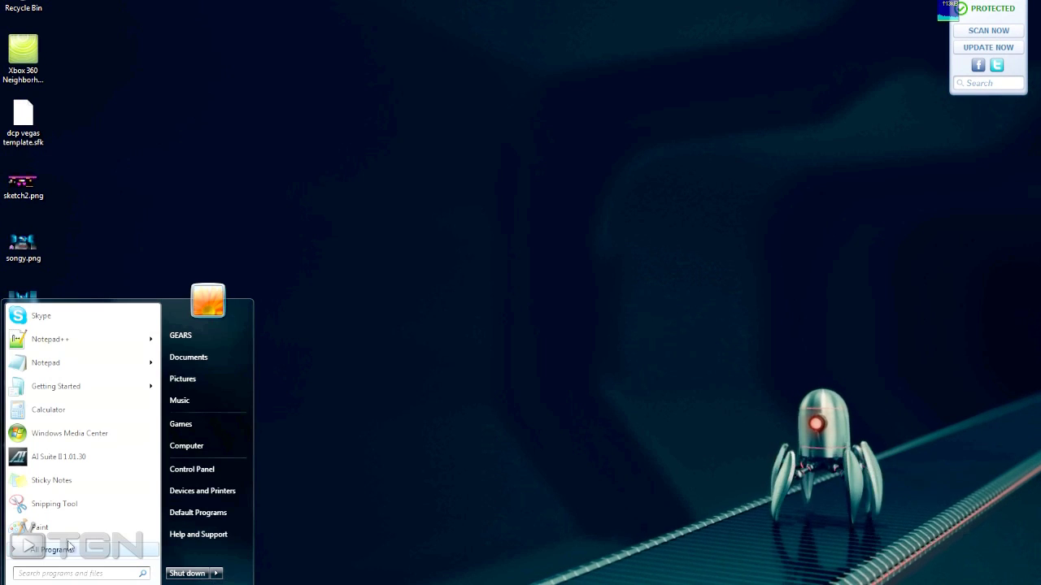
# - Start Internet Explorer by searching 'INTER' and postpone the Internet Explorer 9 setup
pyautogui.click(65, 549)
pyautogui.click(63, 553)
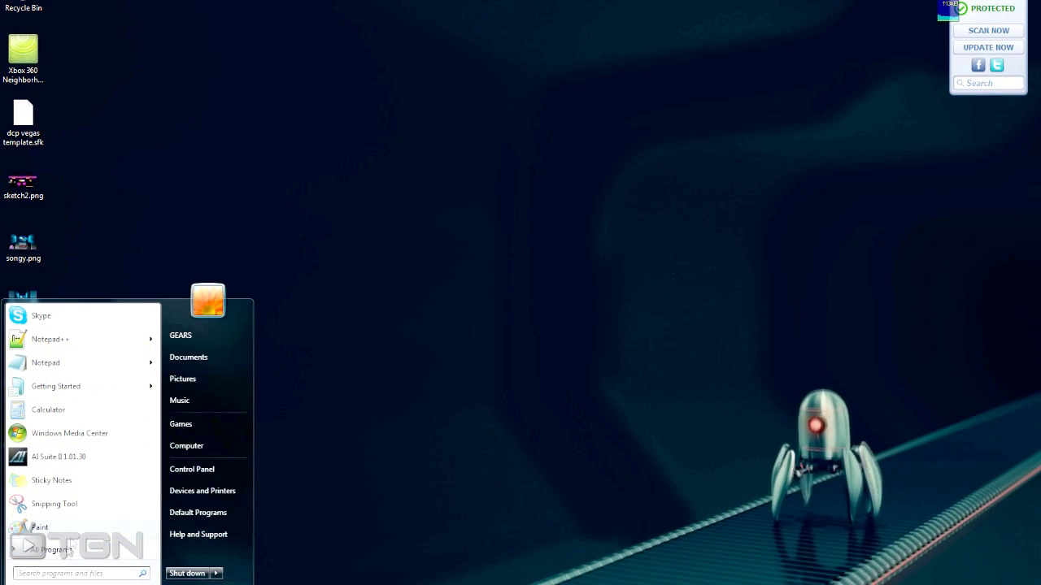
pyautogui.click(65, 550)
pyautogui.scroll(-3, 75, 423)
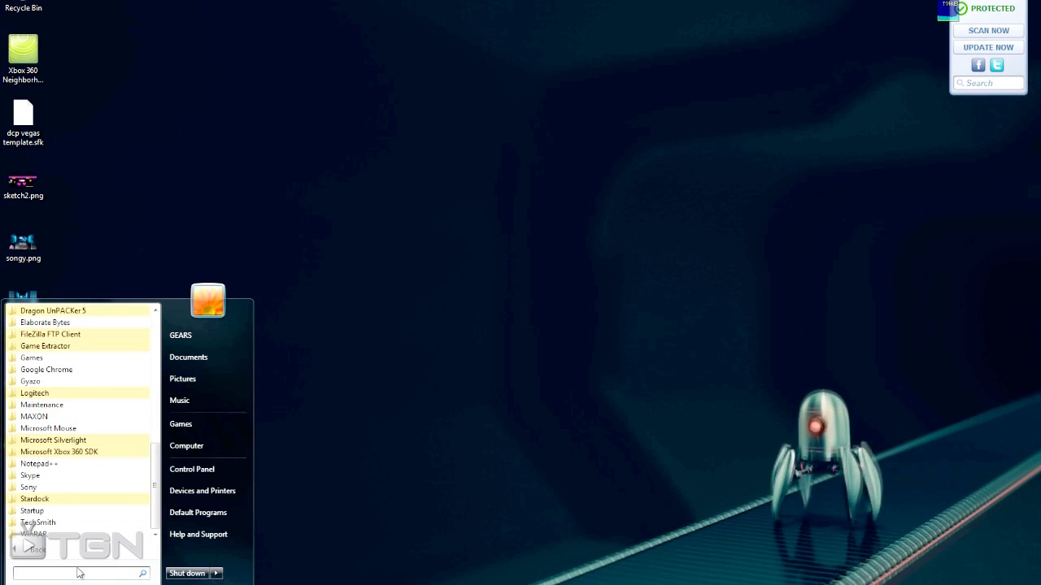
pyautogui.write('INTER')
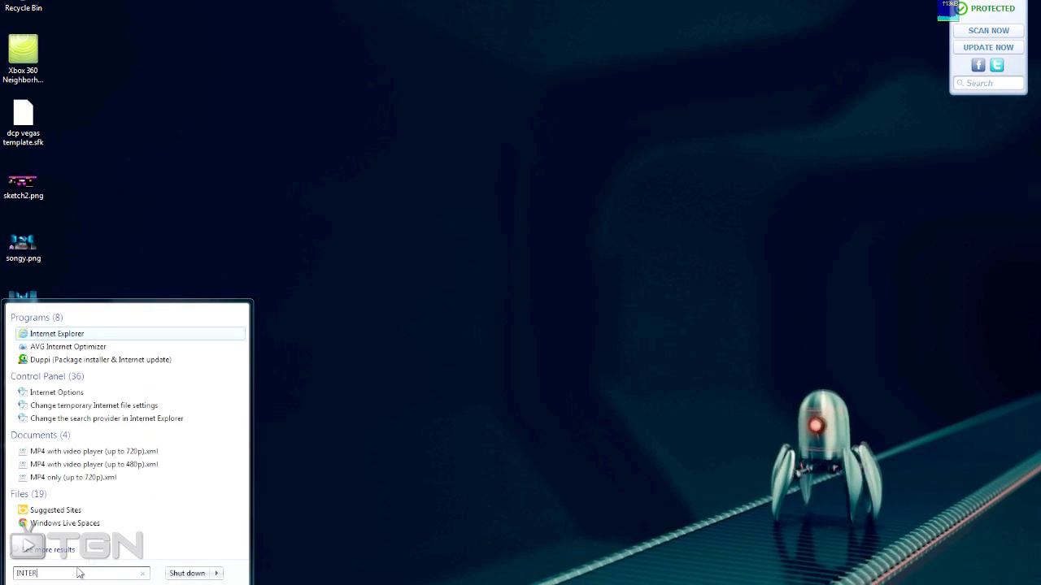
pyautogui.click(82, 340)
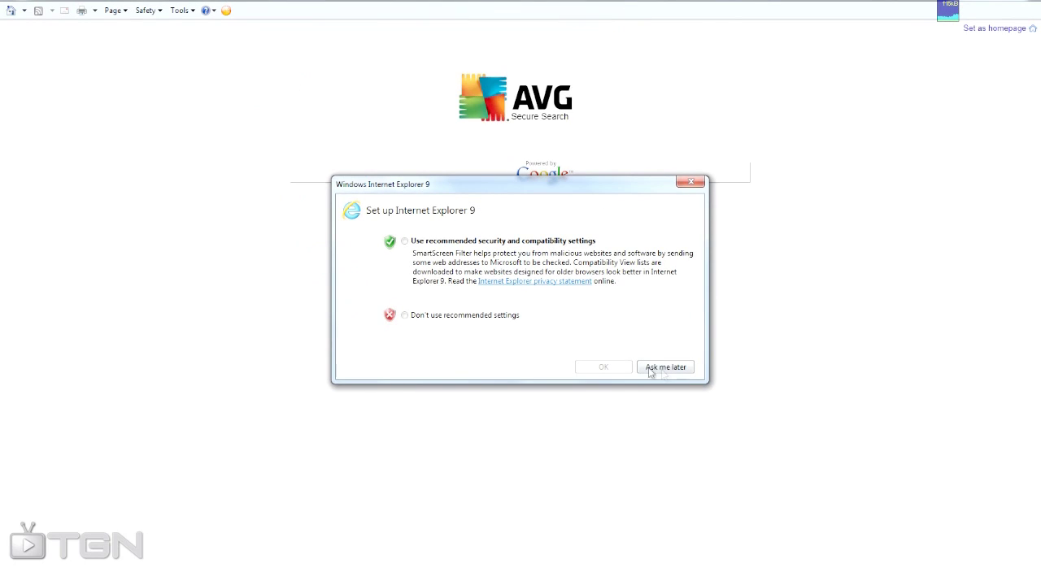
pyautogui.click(667, 367)
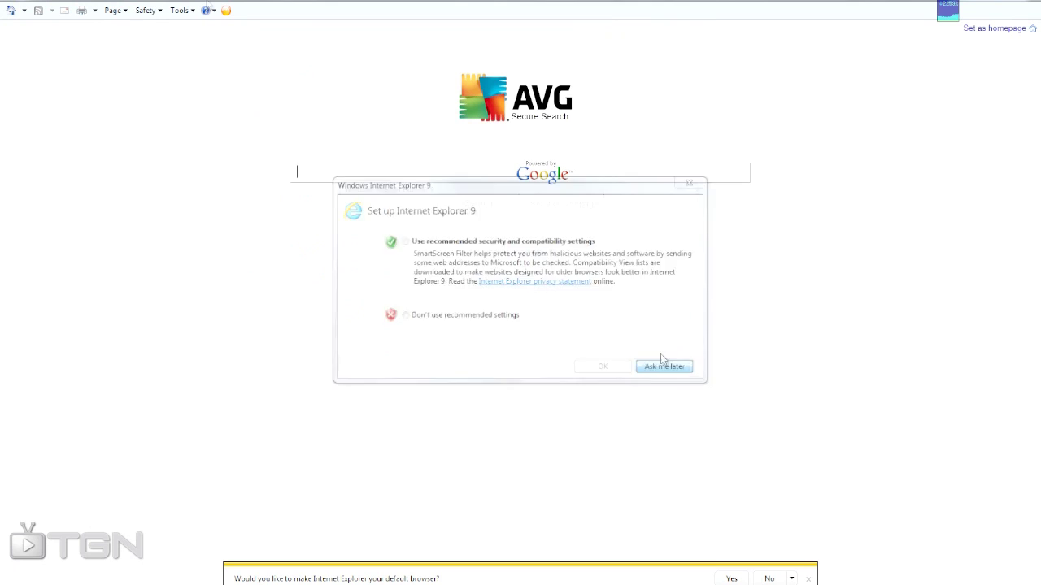
# - Replace the address with the pasted EA Services License folder path and go to it
pyautogui.rightClick(148, 1)
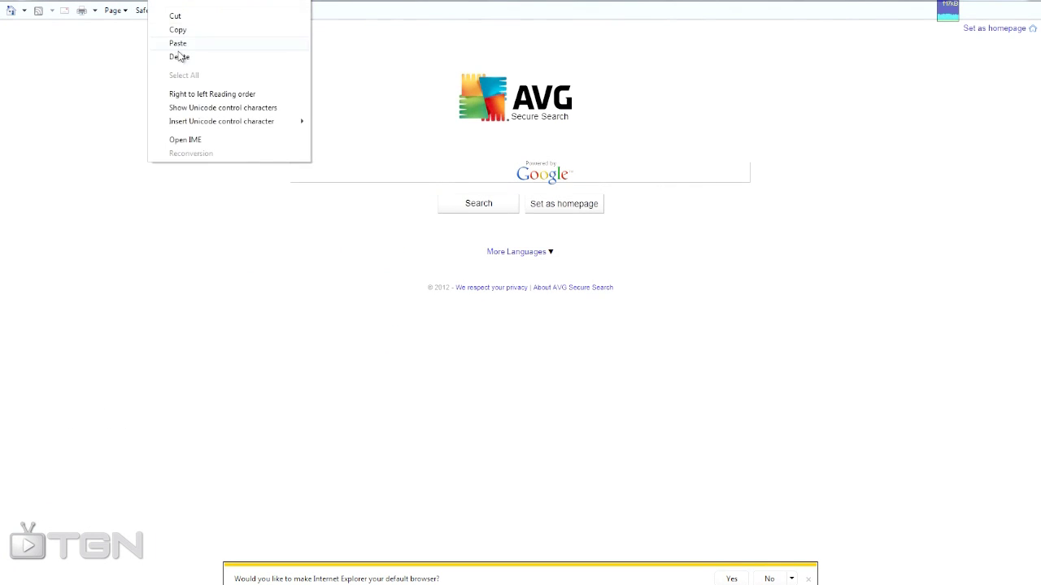
pyautogui.click(176, 52)
pyautogui.rightClick(95, 1)
pyautogui.click(126, 42)
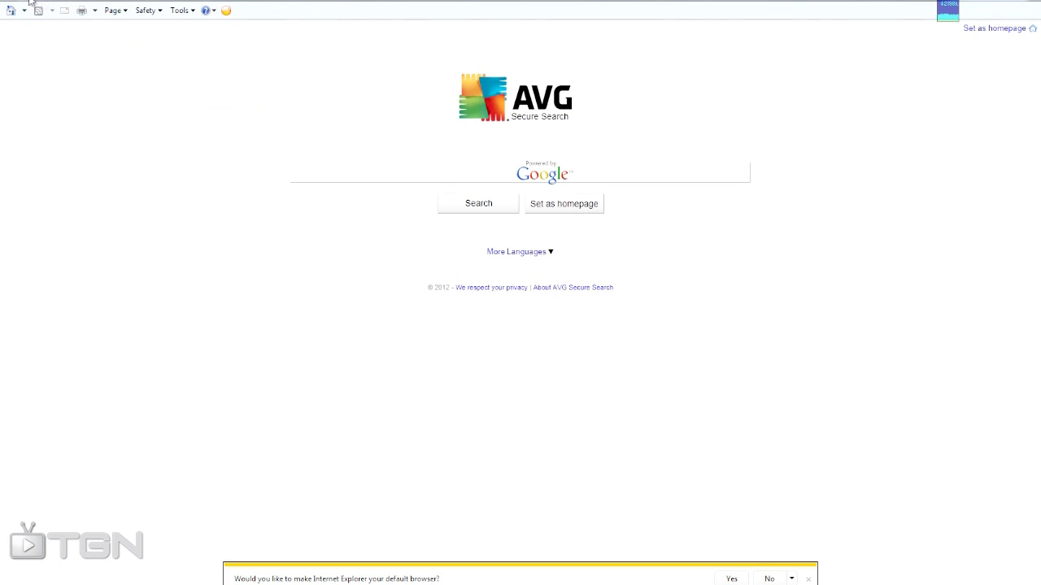
pyautogui.click(95, 3)
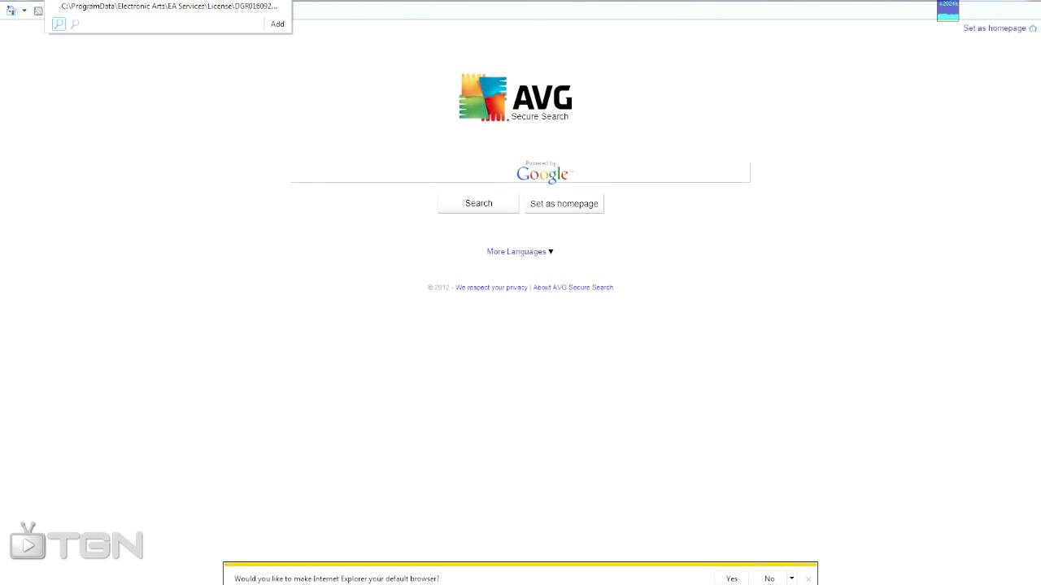
pyautogui.press('Return')
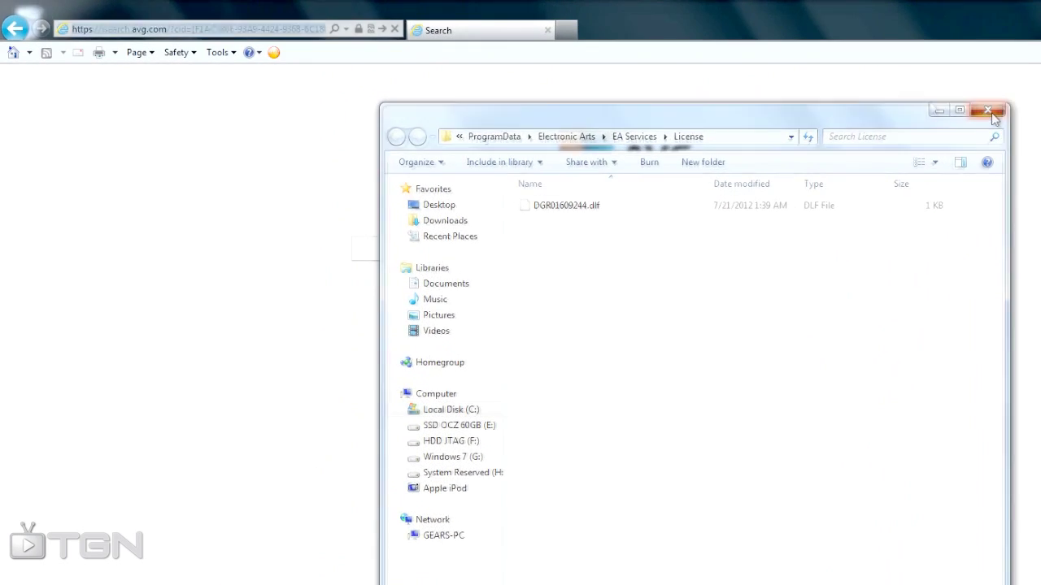
# - Re-paste the License path, remove the 'Index of' prefix, and open the folder
pyautogui.click(991, 114)
pyautogui.rightClick(231, 30)
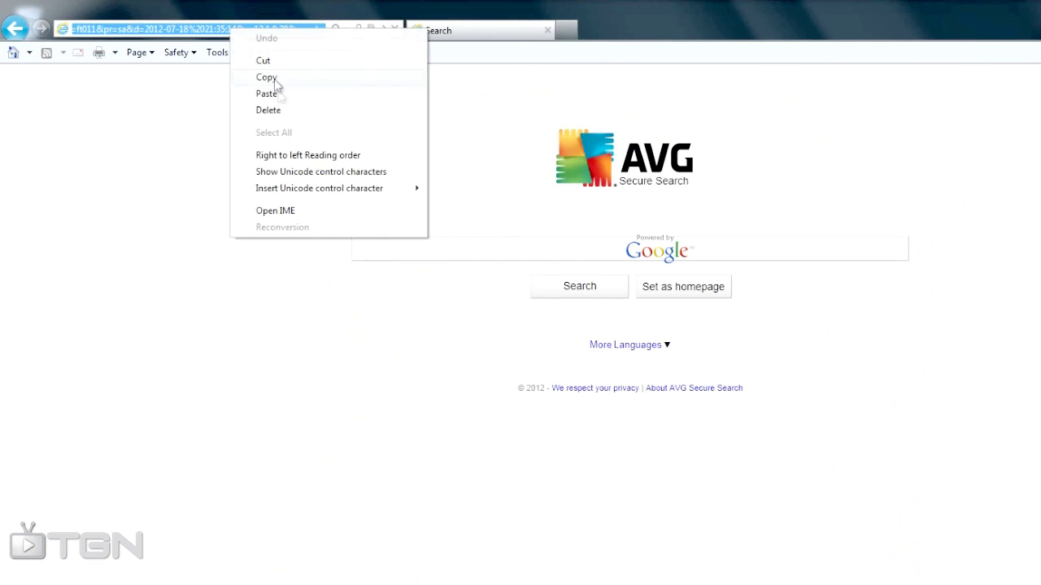
pyautogui.click(276, 90)
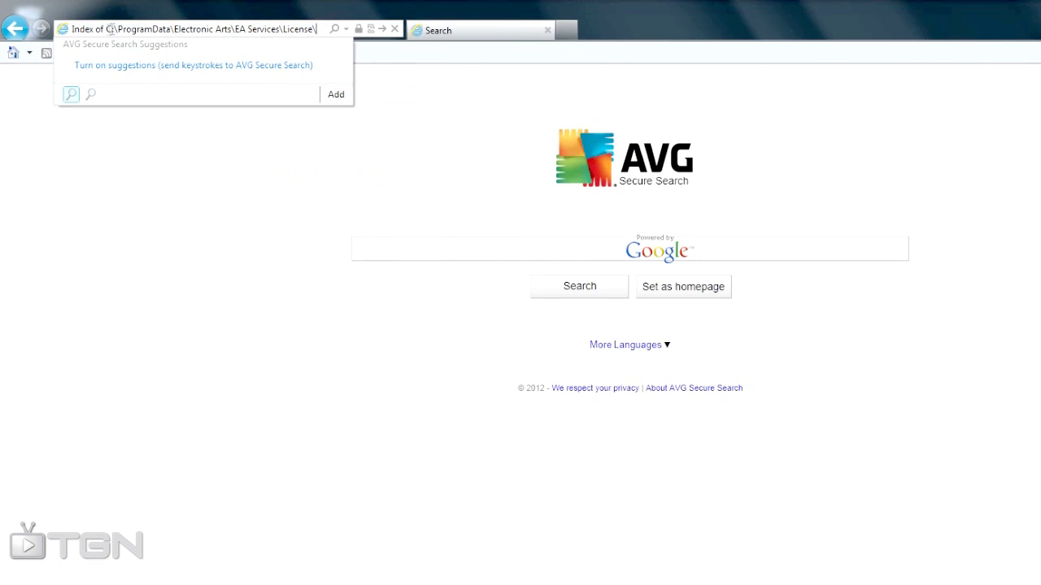
pyautogui.moveTo(106, 29); pyautogui.dragTo(55, 39)
pyautogui.press('BackSpace')
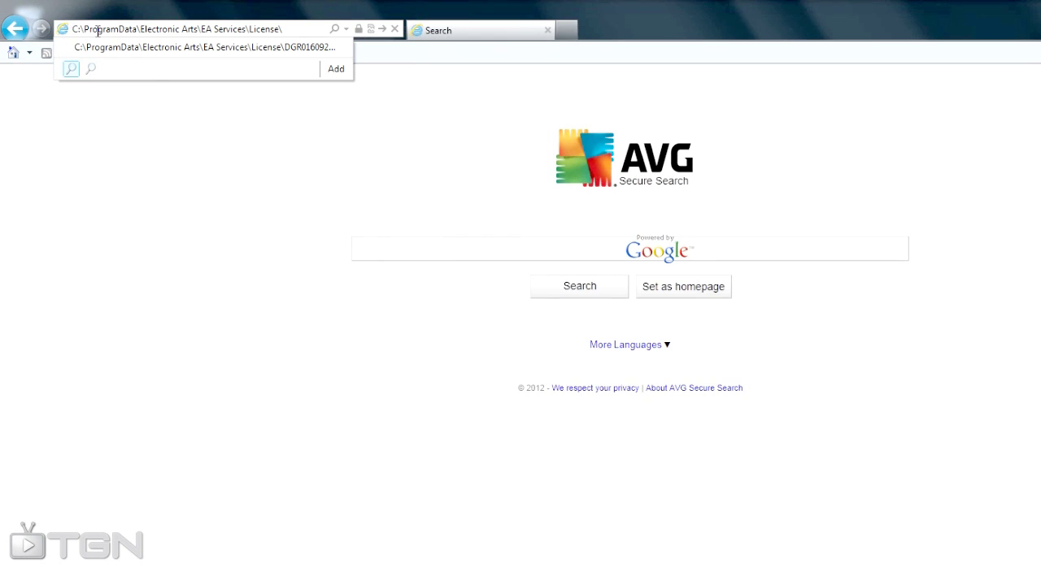
pyautogui.press('Return')
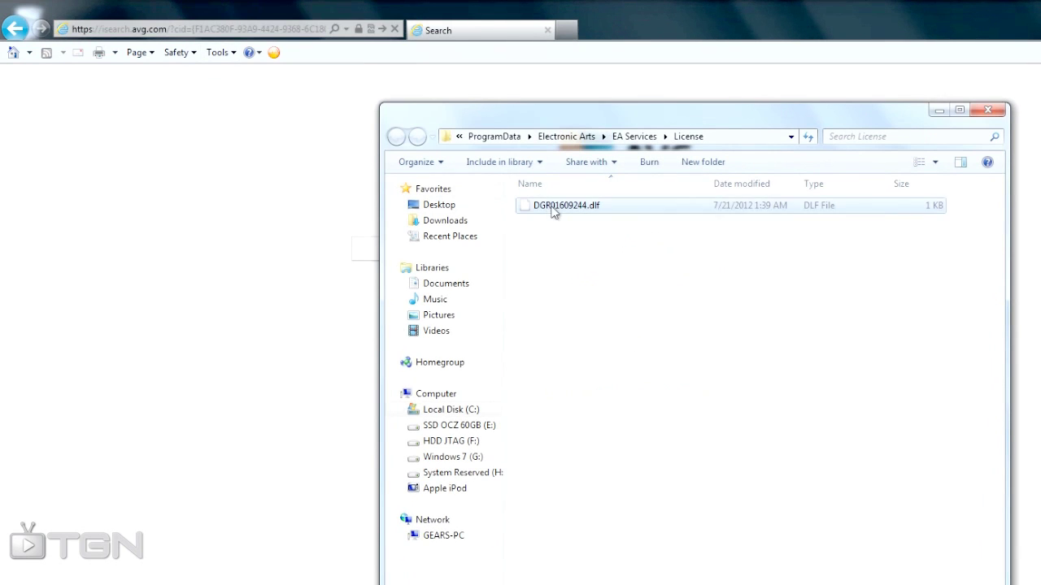
# - Delete DGR01609244.dlf to the Recycle Bin and close the emptied License folder
pyautogui.rightClick(552, 209)
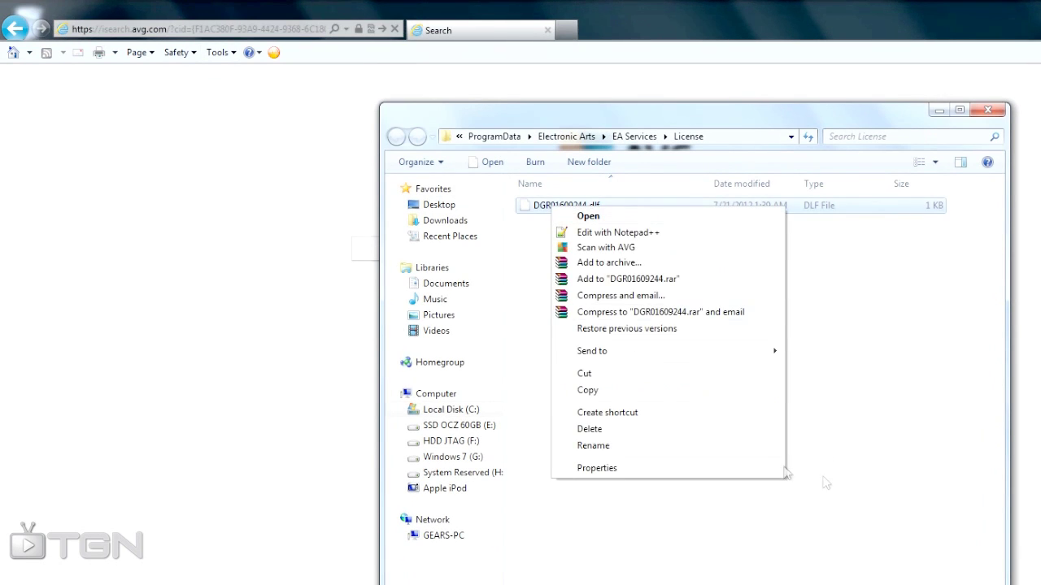
pyautogui.click(587, 429)
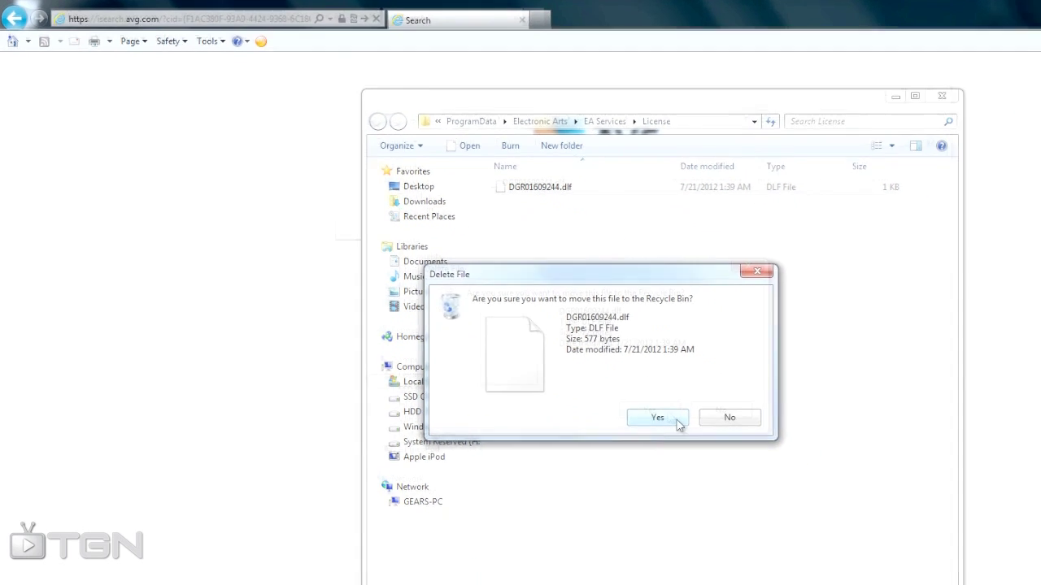
pyautogui.click(678, 422)
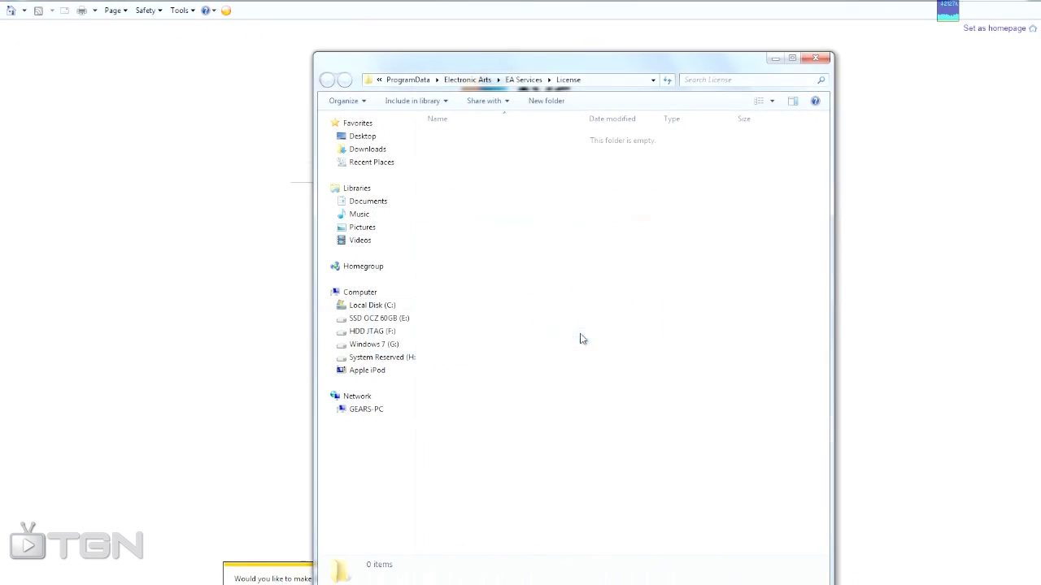
pyautogui.click(816, 58)
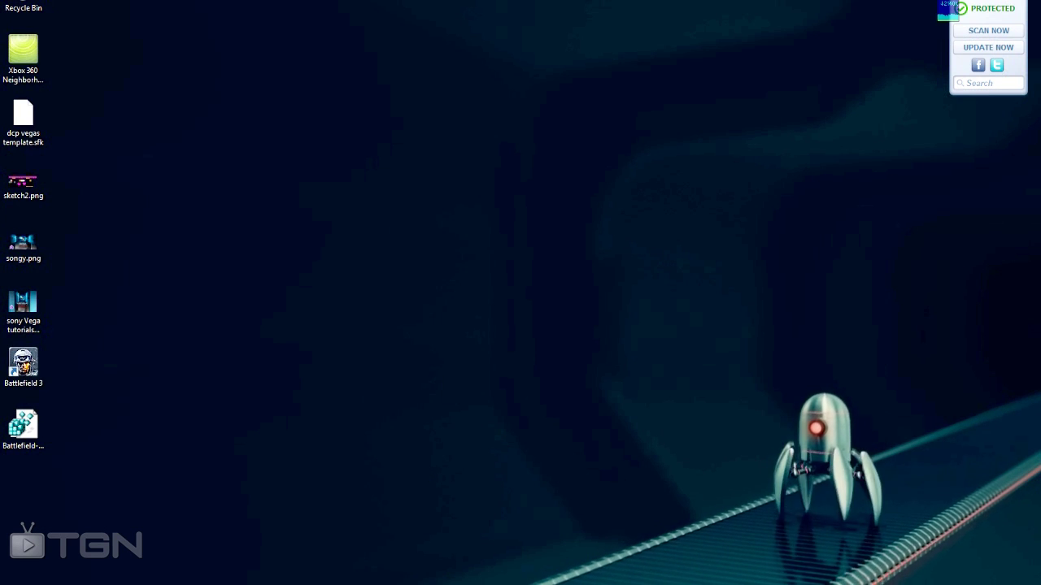
pyautogui.moveTo(362, 584)
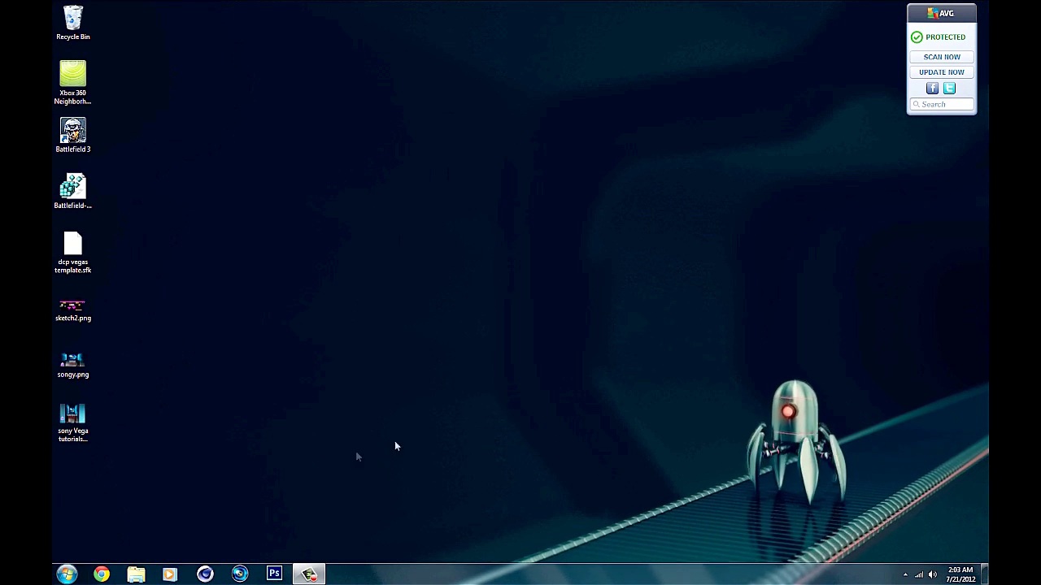
# - Open Computer from the Start menu and enter the Windows 7 (G:) drive
pyautogui.click(67, 575)
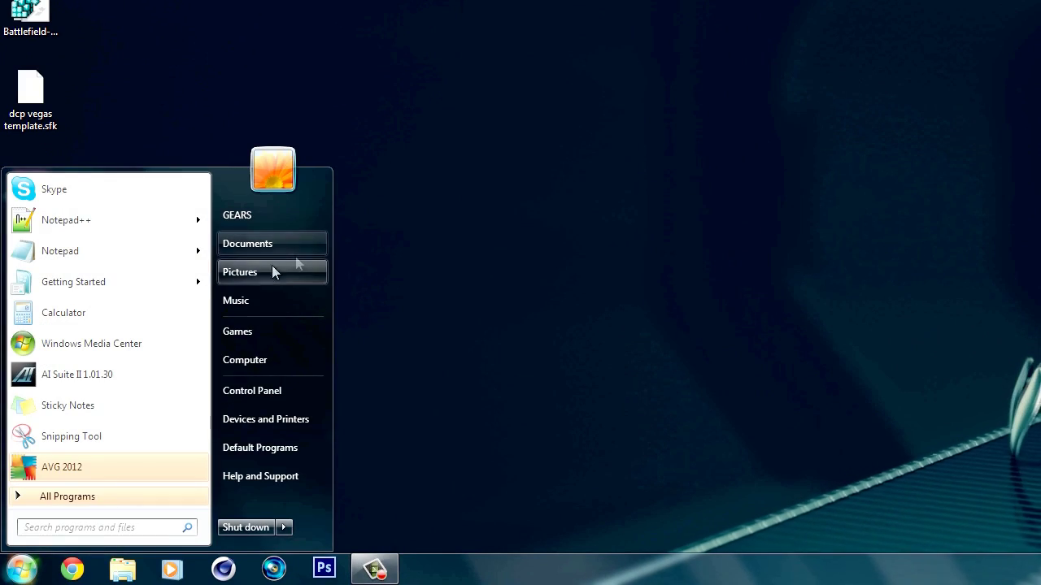
pyautogui.click(114, 496)
pyautogui.scroll(-8, 114, 398)
pyautogui.scroll(-2, 110, 406)
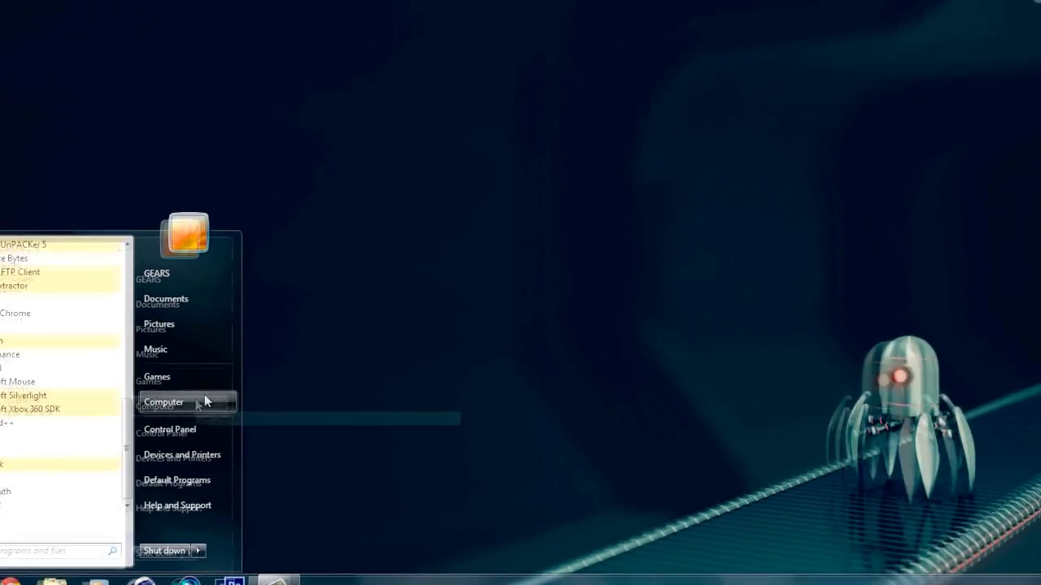
pyautogui.click(205, 400)
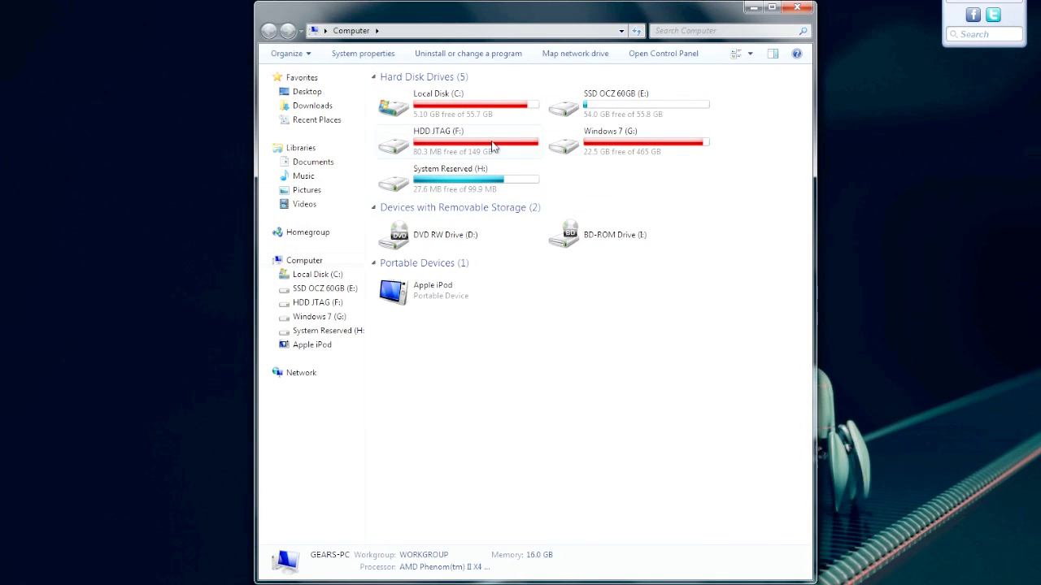
pyautogui.doubleClick(625, 144)
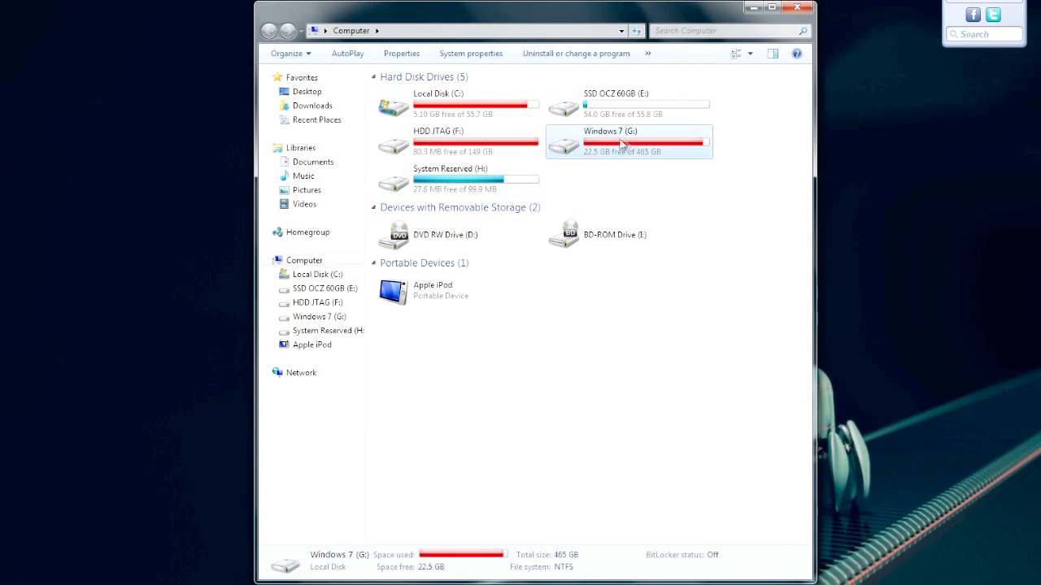
# - Run Origin.exe from Program Files (x86)\Origin and tick the licence agreement
pyautogui.scroll(-2, 515, 271)
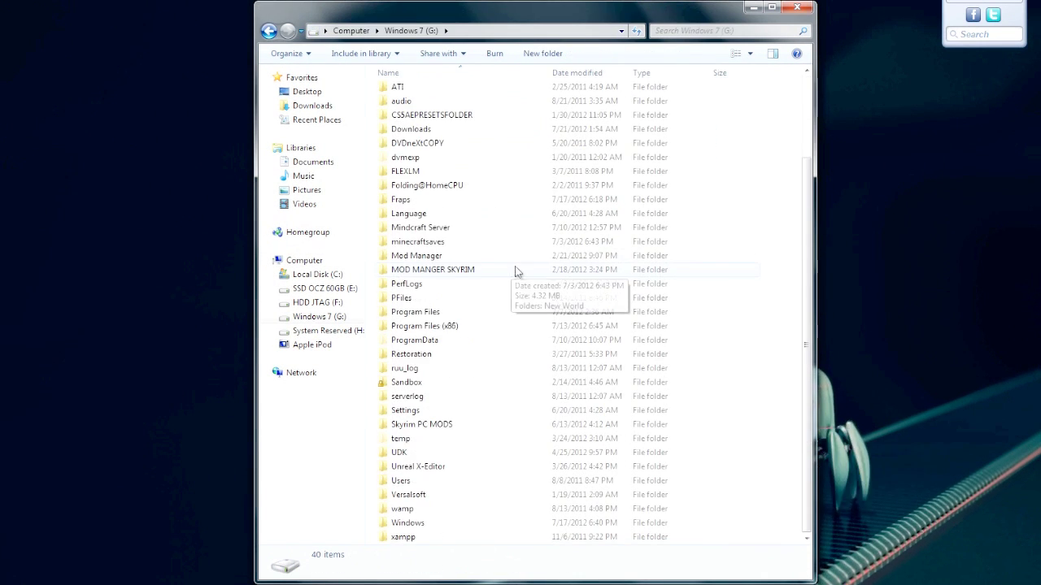
pyautogui.doubleClick(449, 326)
pyautogui.scroll(-20, 447, 342)
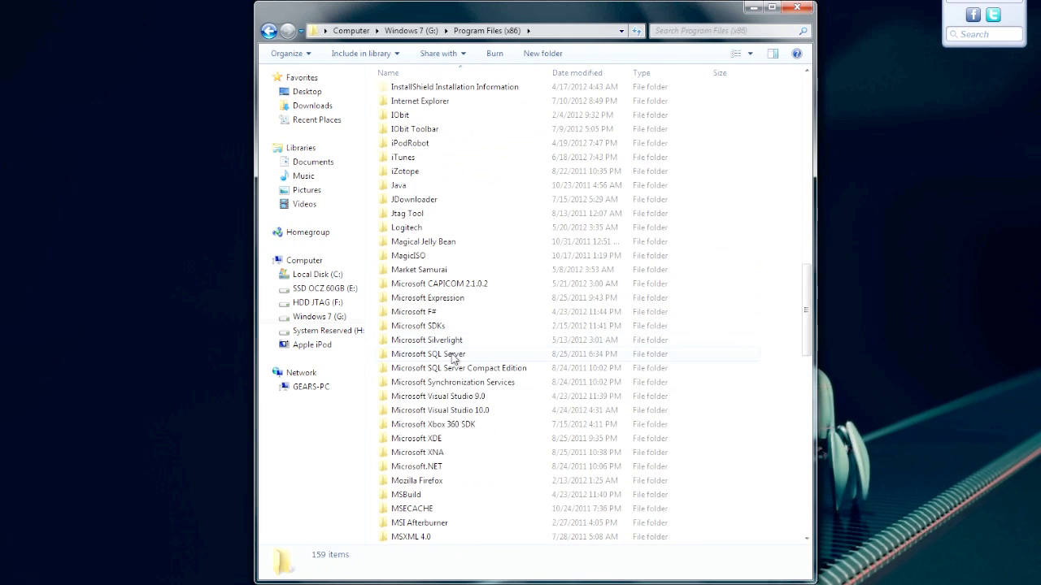
pyautogui.scroll(-8, 452, 264)
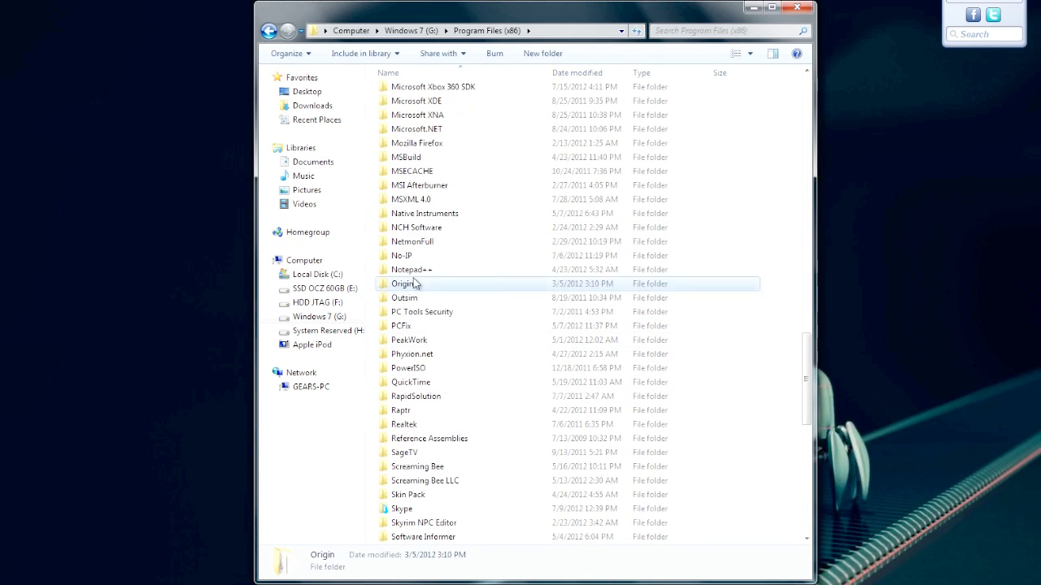
pyautogui.doubleClick(423, 284)
pyautogui.doubleClick(408, 275)
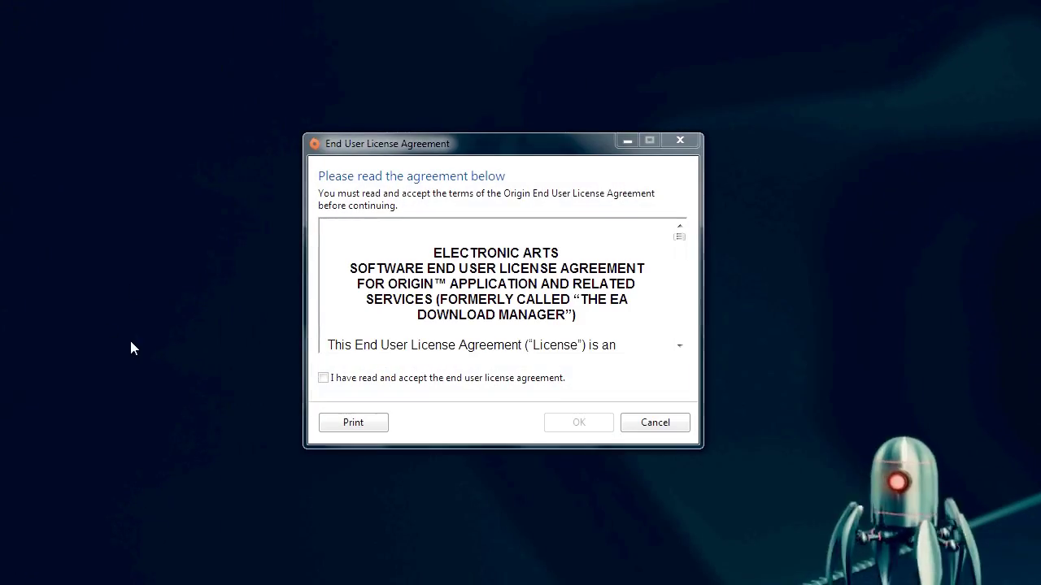
pyautogui.click(329, 379)
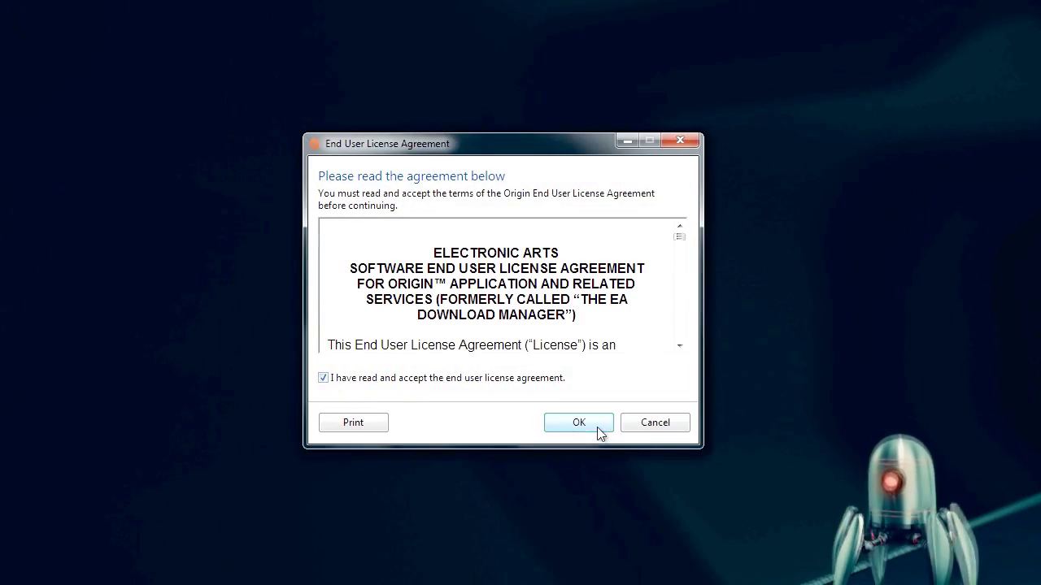
# - Confirm the EULA and install the Origin update now
pyautogui.click(578, 422)
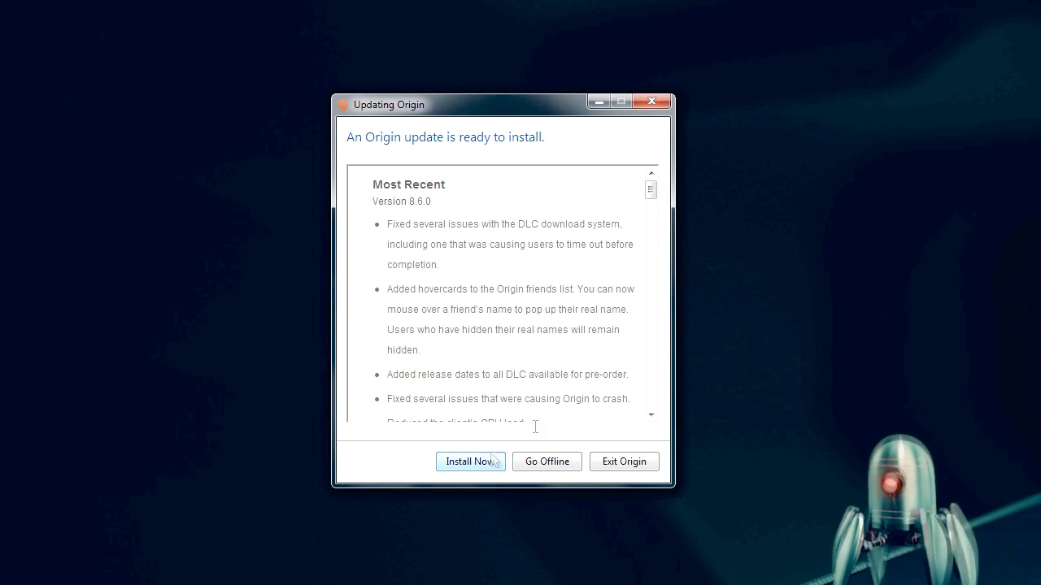
pyautogui.moveTo(655, 197); pyautogui.dragTo(657, 441)
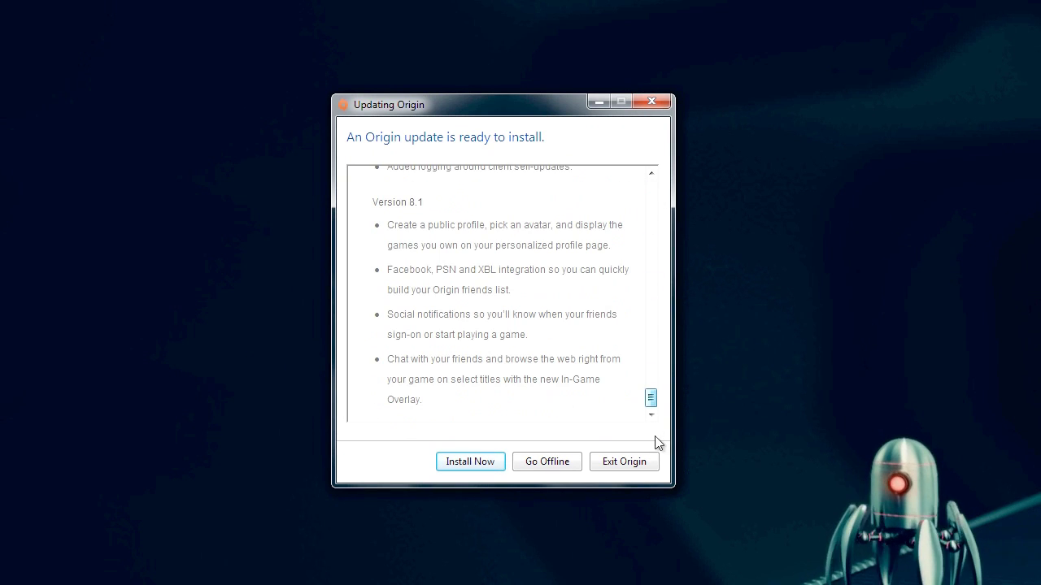
pyautogui.click(478, 462)
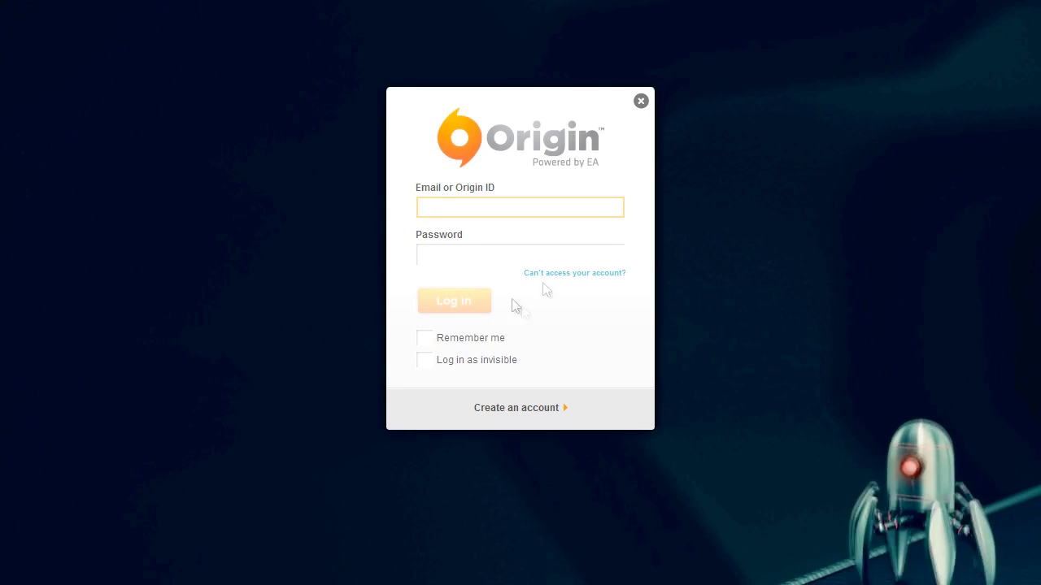
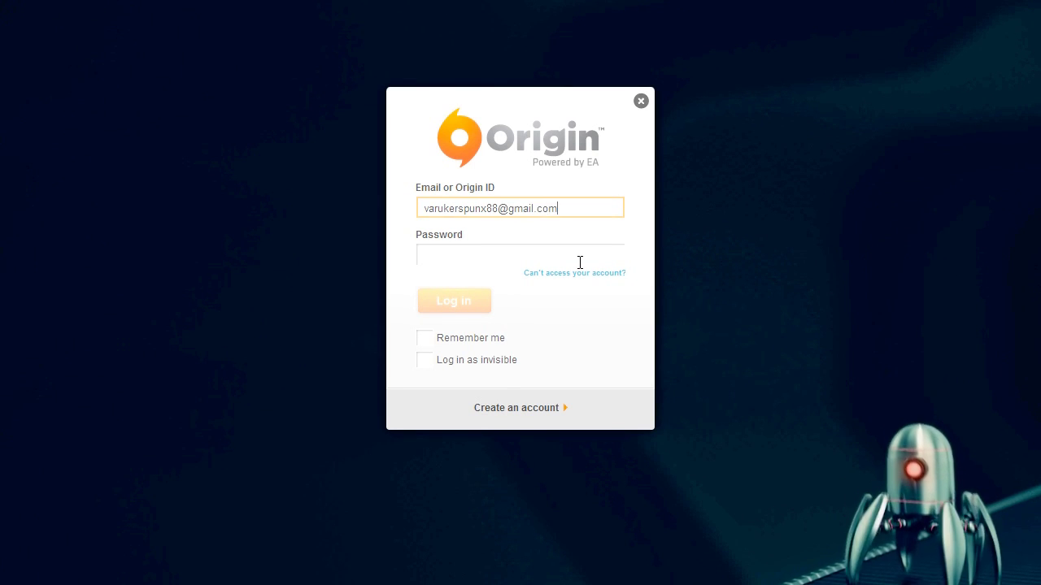
# - Log in with the account e-mail and password, with Remember me checked
pyautogui.press('Tab')
pyautogui.write('v********')
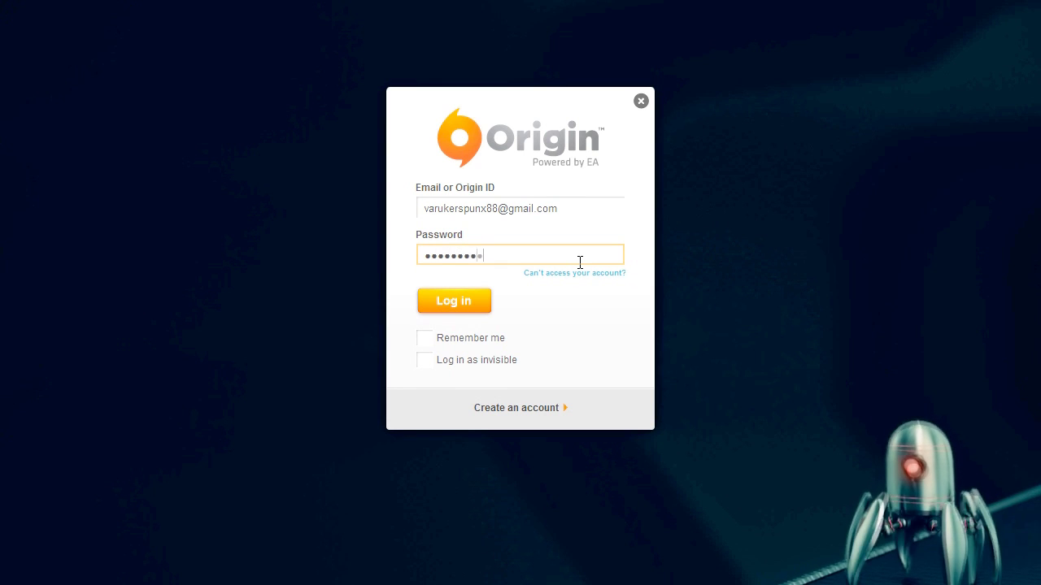
pyautogui.click(426, 340)
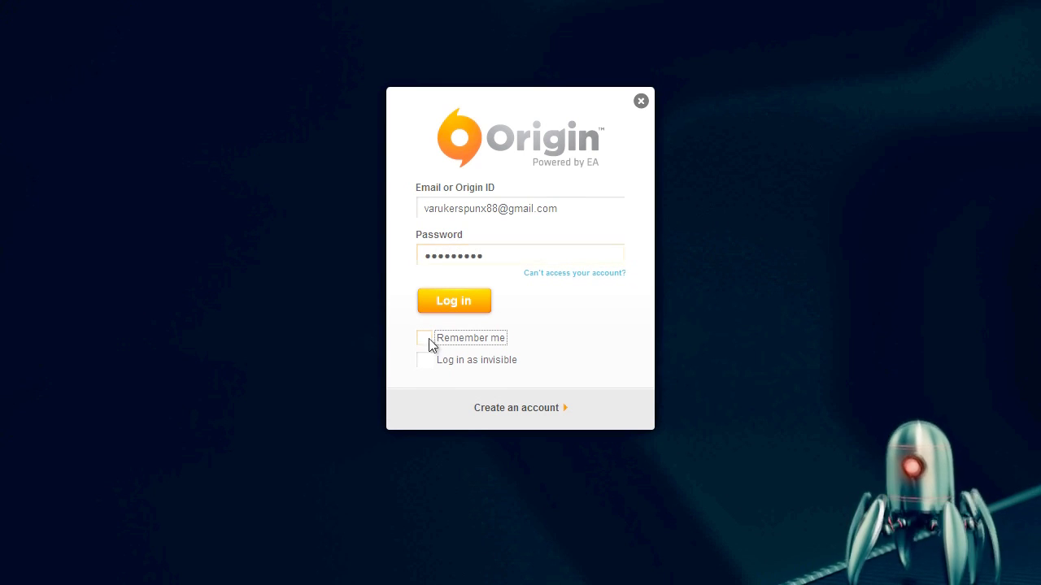
pyautogui.click(453, 298)
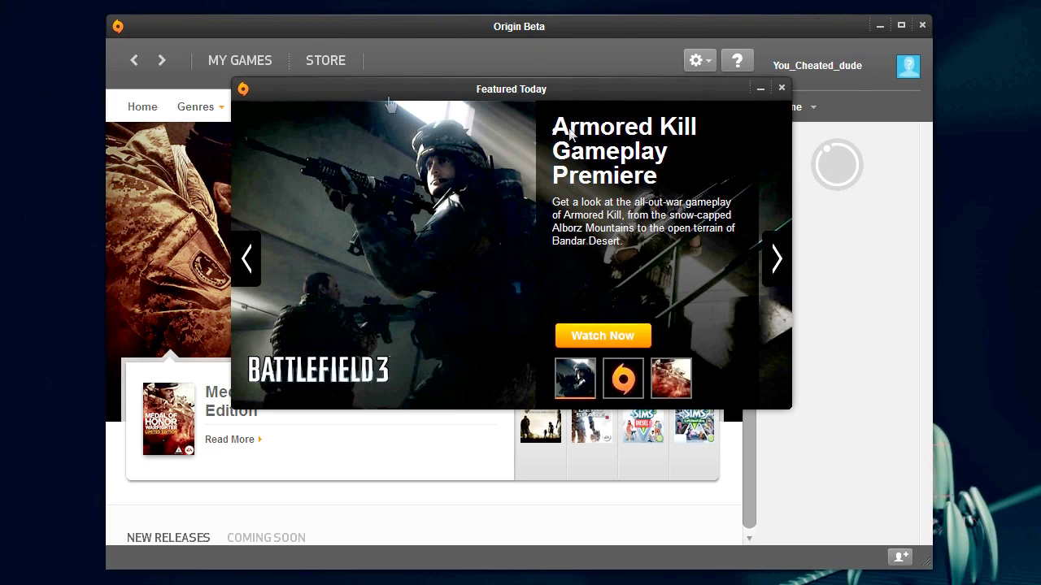
# - Switch to MY GAMES, closing the Featured Today popup, to see Battlefield 3 Preparing
pyautogui.click(241, 60)
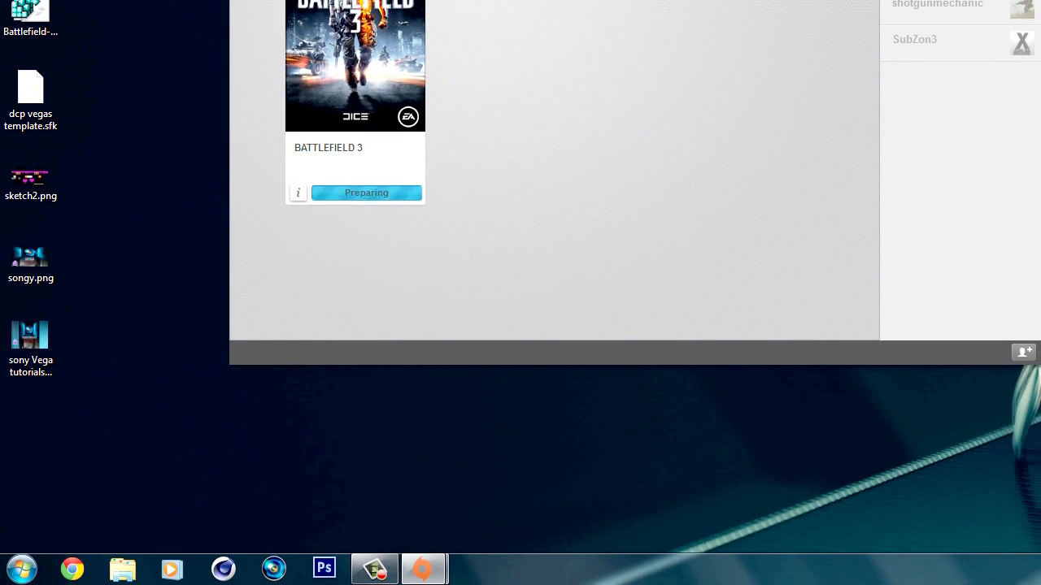
# - Go to C:\ProgramData\Origin\DownloadCache via an 'inter' search and open the account folder
pyautogui.click(20, 569)
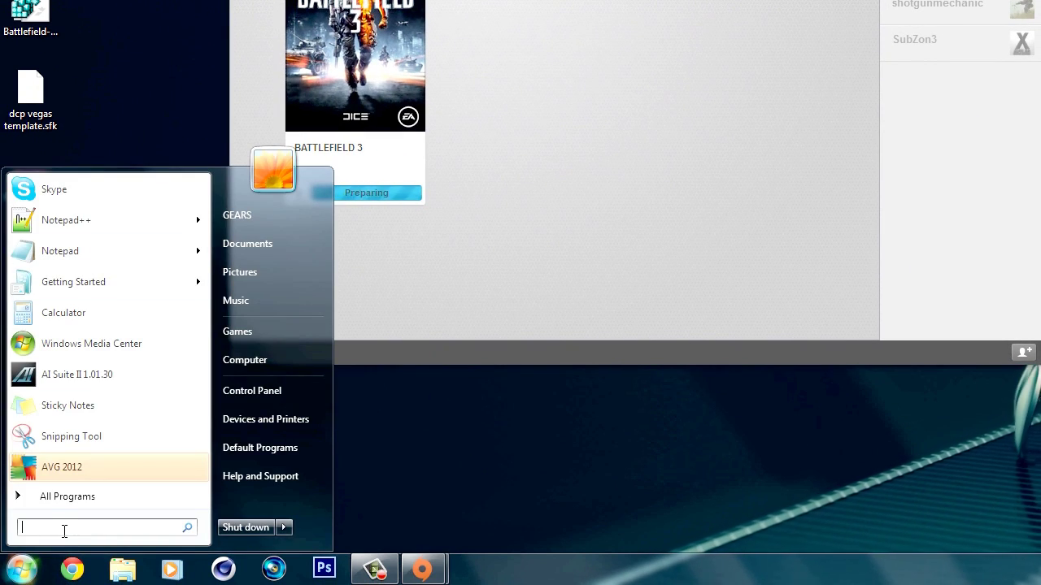
pyautogui.write('inter')
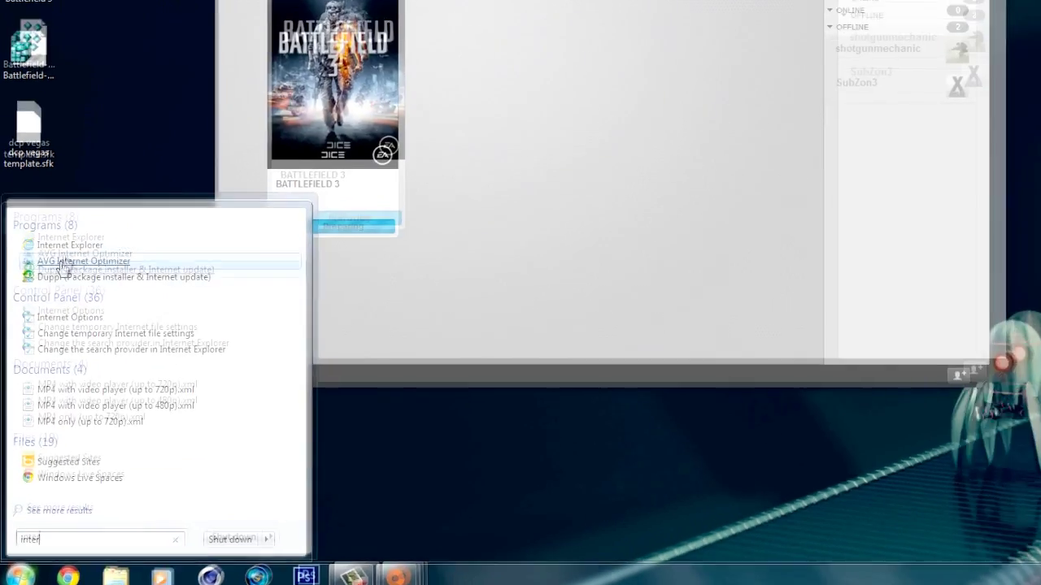
pyautogui.press('Return')
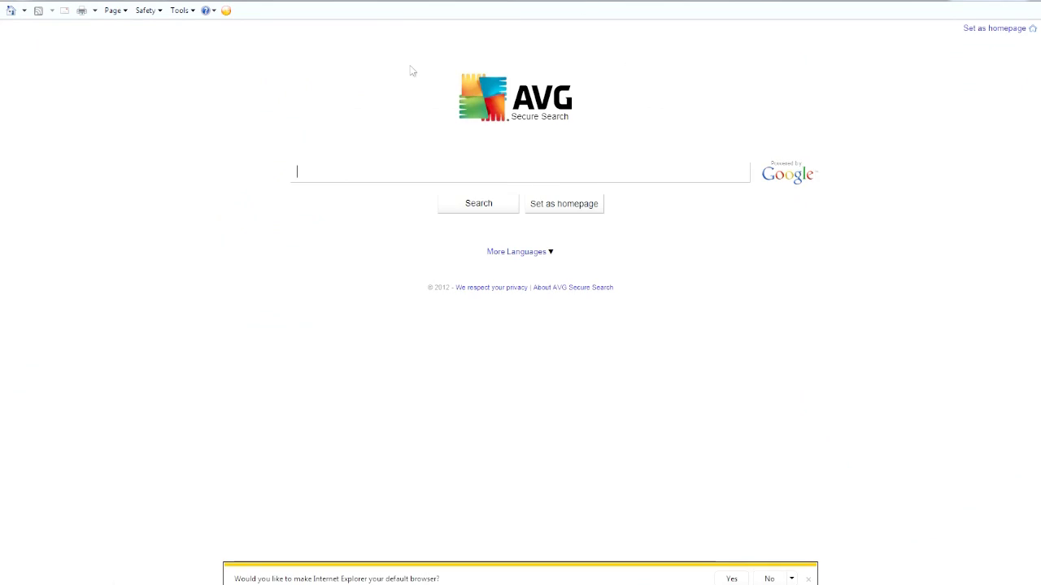
pyautogui.click(213, 45)
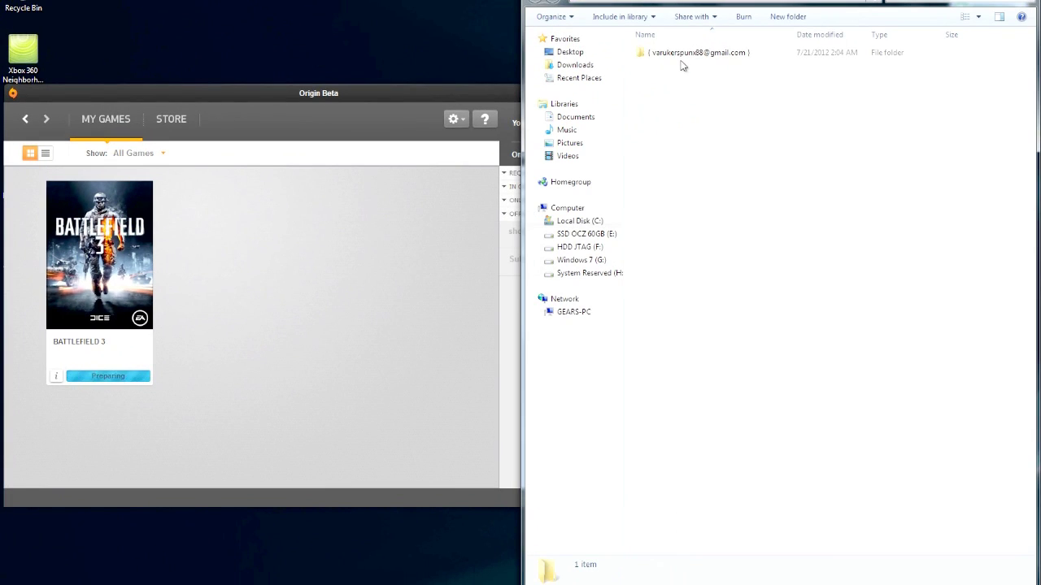
pyautogui.doubleClick(686, 54)
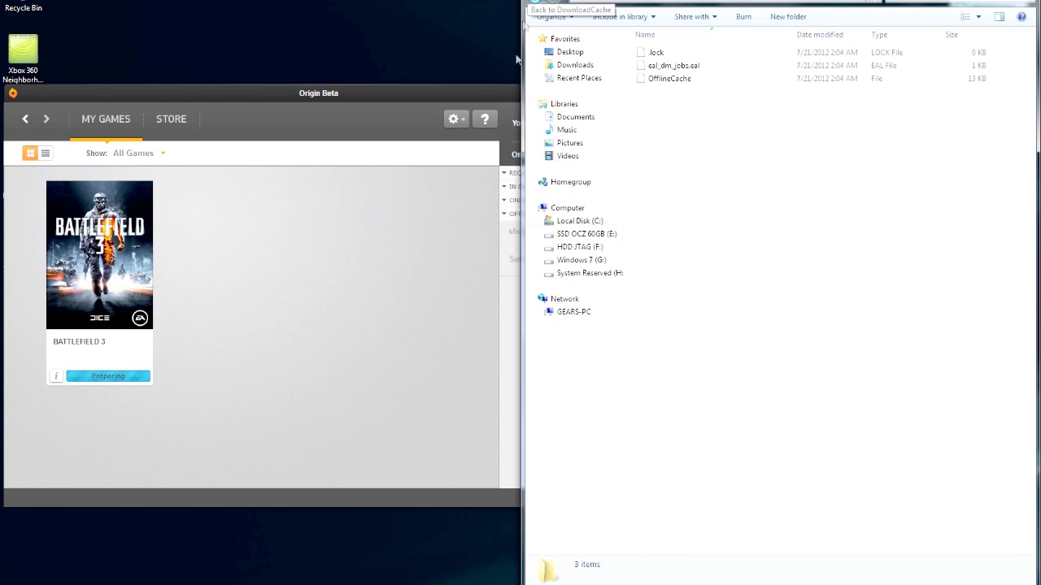
# - Delete the account-named folder from DownloadCache, close the window, and show hidden tray icons
pyautogui.click(537, 1)
pyautogui.rightClick(667, 55)
pyautogui.click(132, 93)
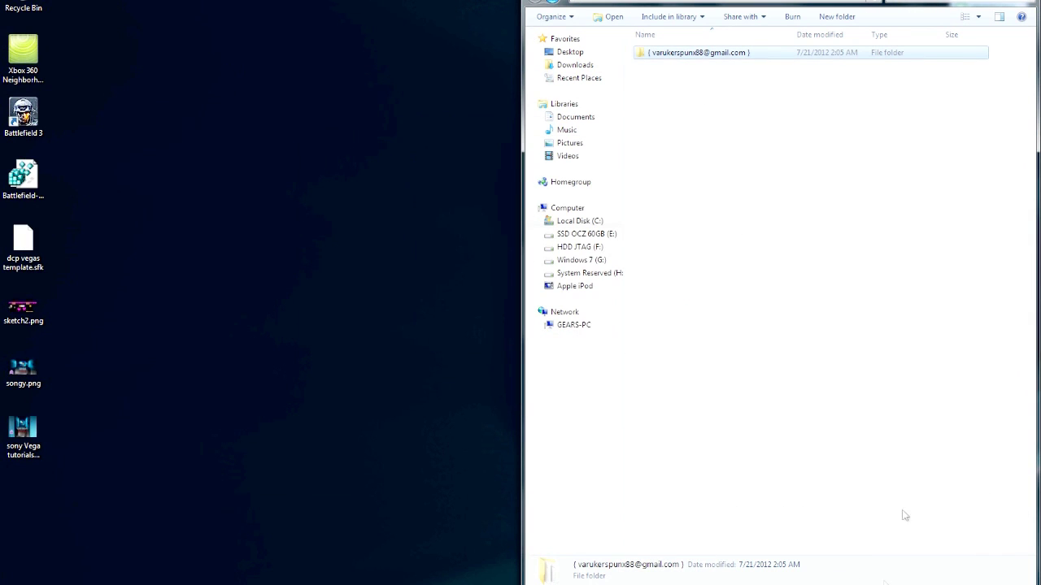
pyautogui.moveTo(706, 4); pyautogui.dragTo(537, 82)
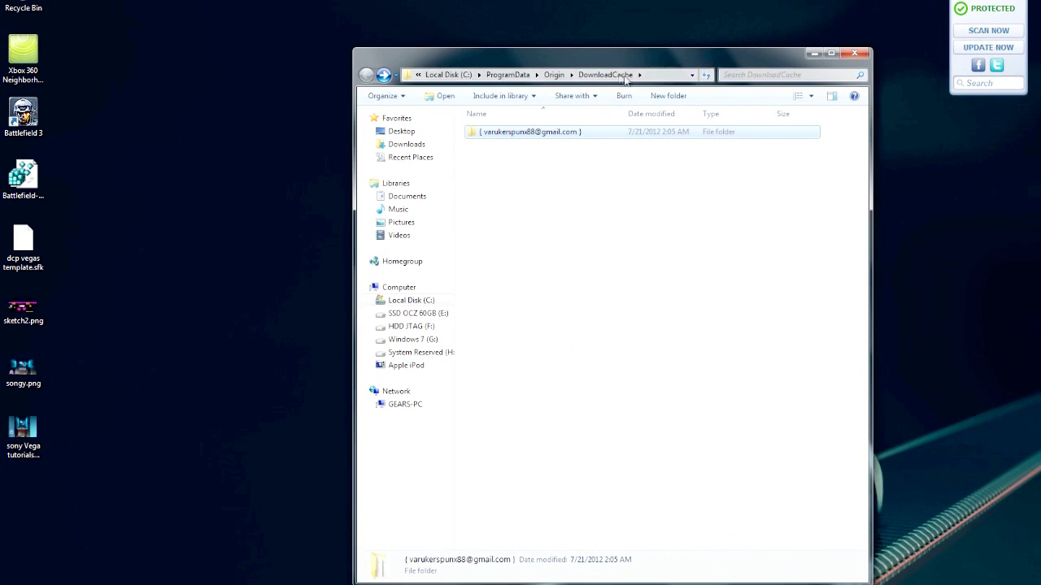
pyautogui.rightClick(545, 134)
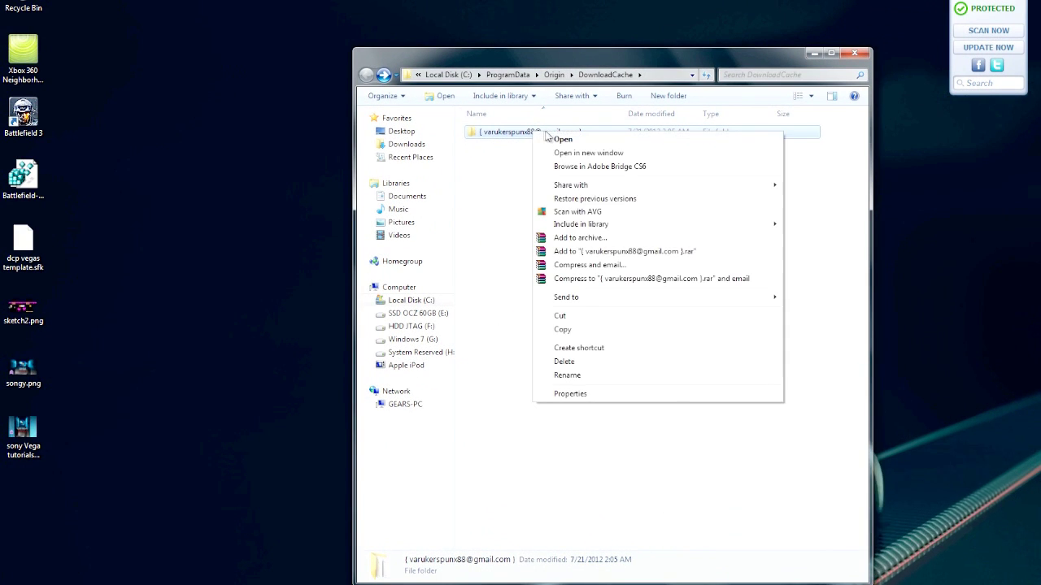
pyautogui.click(564, 362)
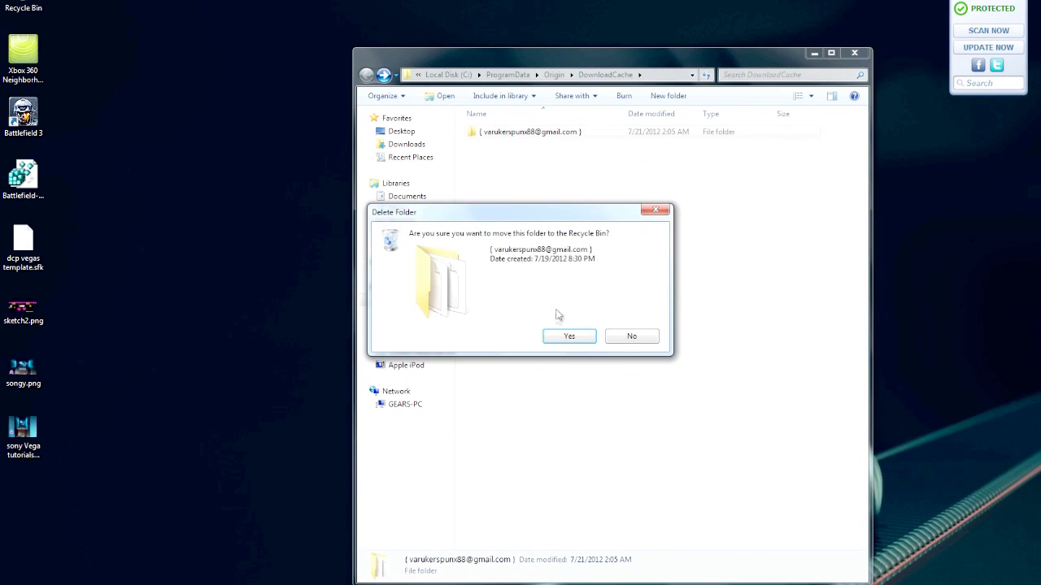
pyautogui.click(595, 338)
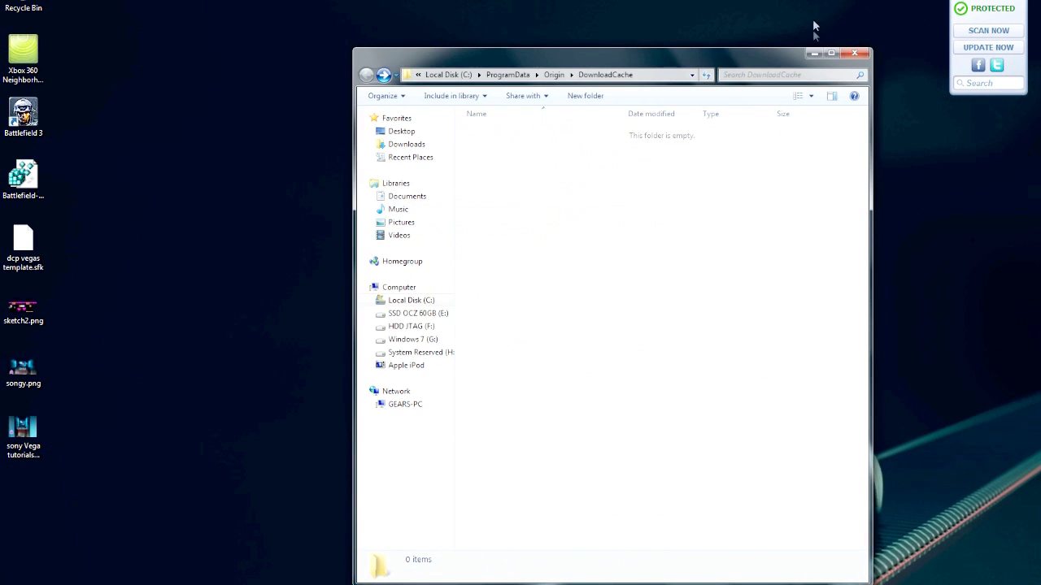
pyautogui.click(855, 55)
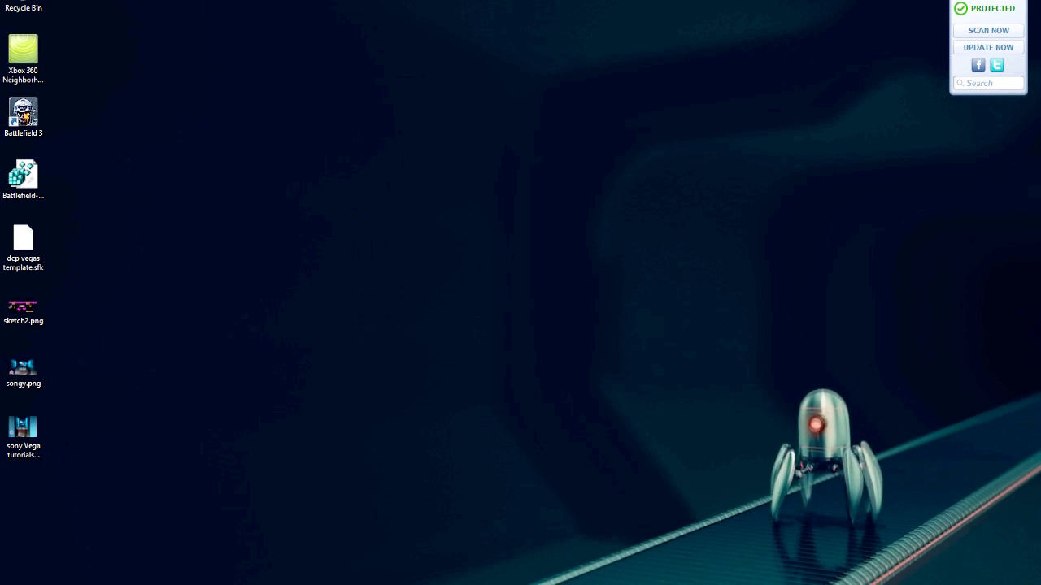
pyautogui.click(932, 584)
# - Relaunch Origin.exe from G:\Program Files (x86)\Origin and close the Explorer window
pyautogui.click(492, 529)
pyautogui.press('super')
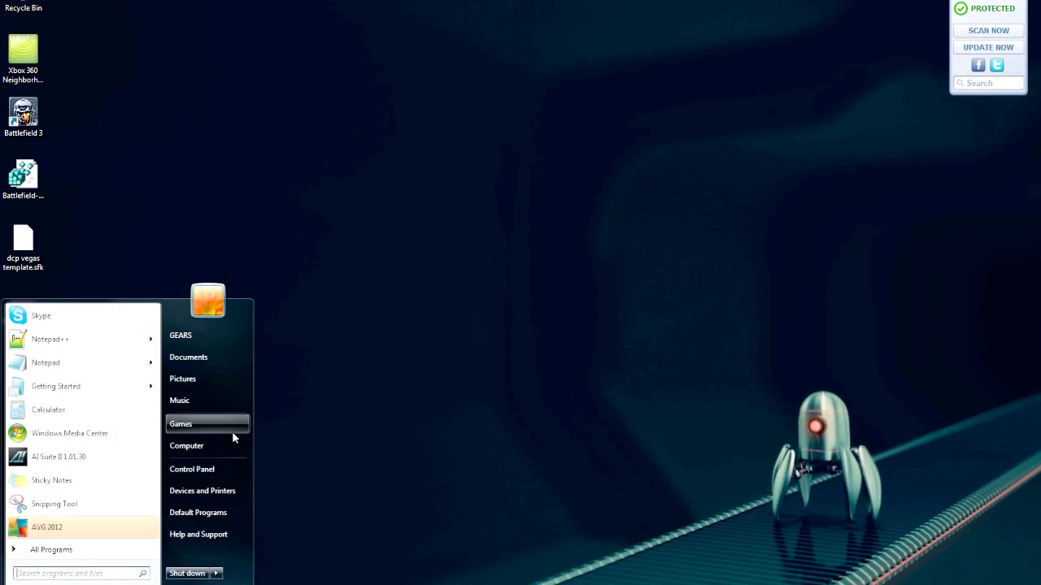
pyautogui.click(266, 484)
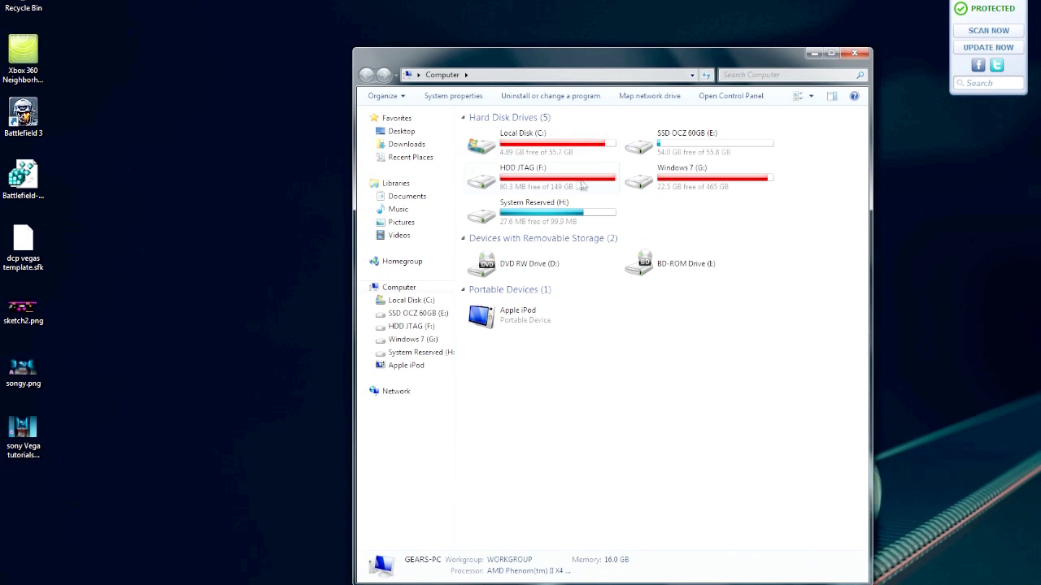
pyautogui.doubleClick(663, 188)
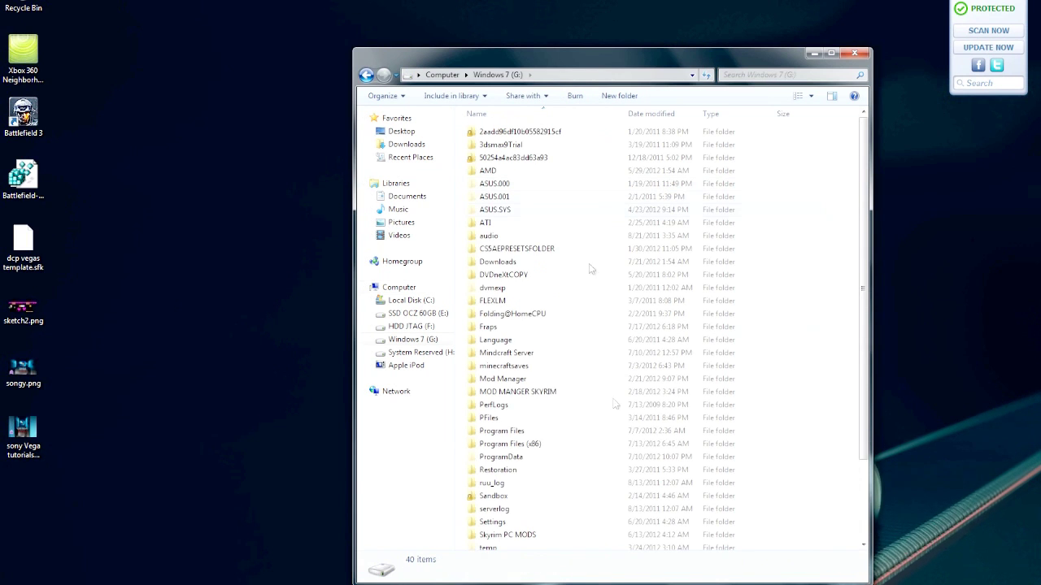
pyautogui.doubleClick(512, 441)
pyautogui.scroll(-14, 503, 419)
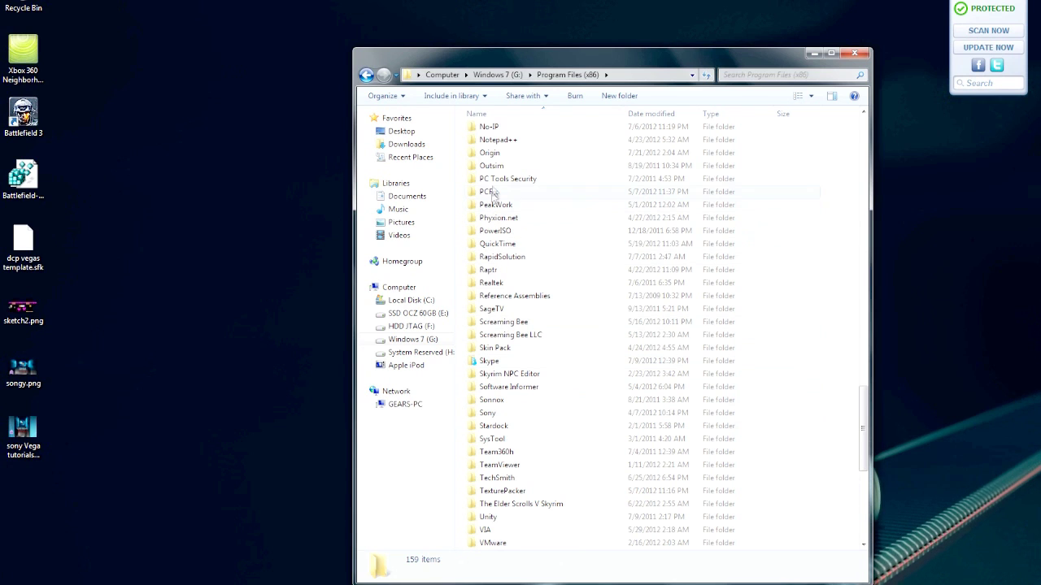
pyautogui.doubleClick(492, 153)
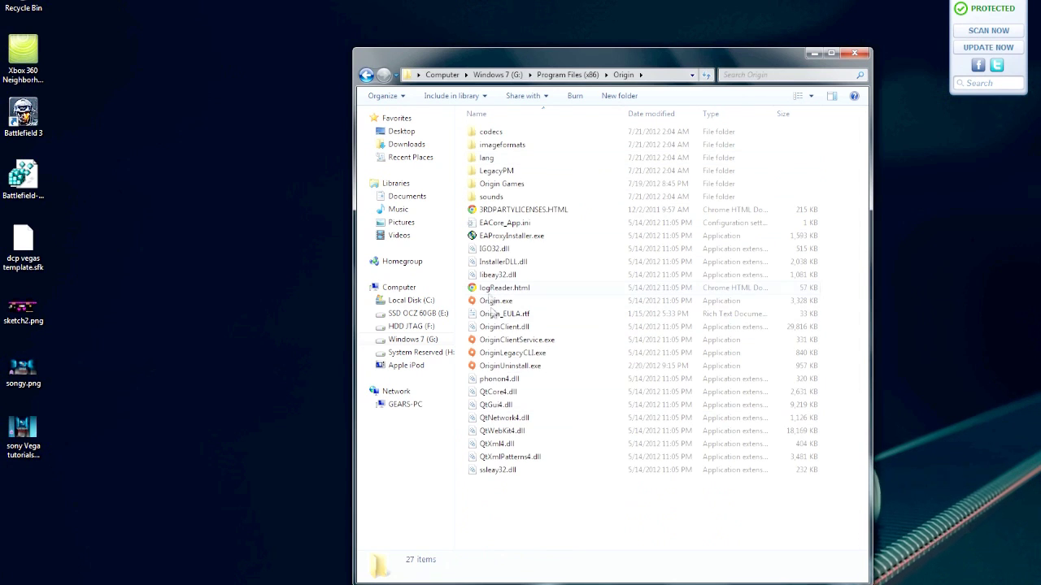
pyautogui.click(495, 302)
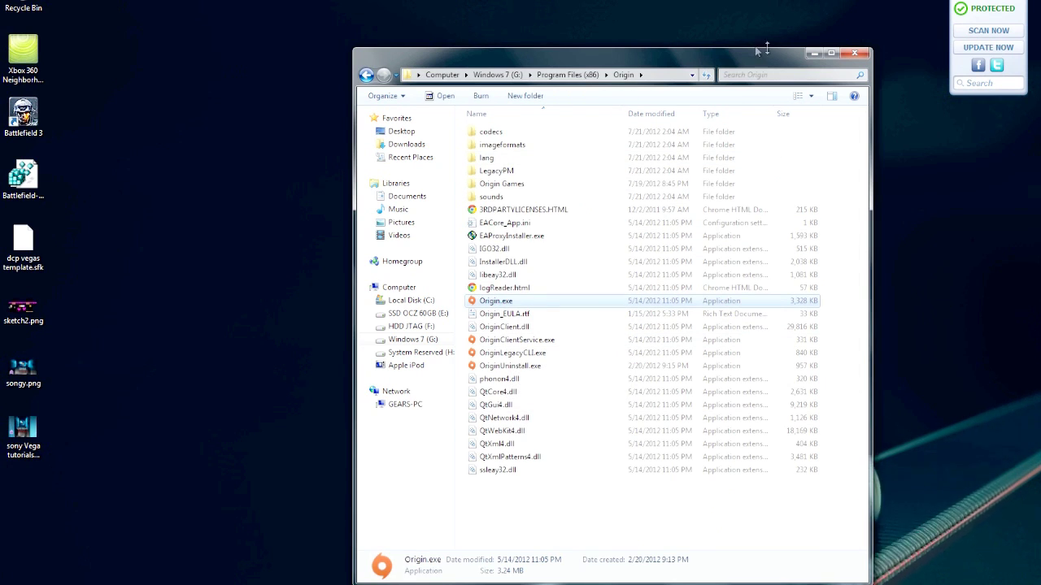
pyautogui.click(863, 54)
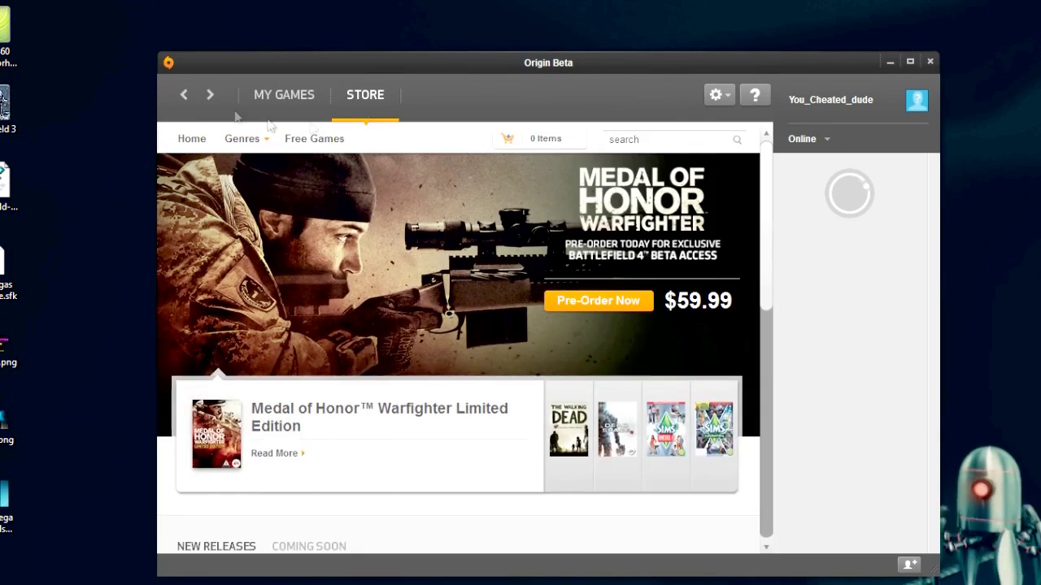
# - Open the Battlefield 3 page from My Games and wait for preparation to reach 100%
pyautogui.click(106, 119)
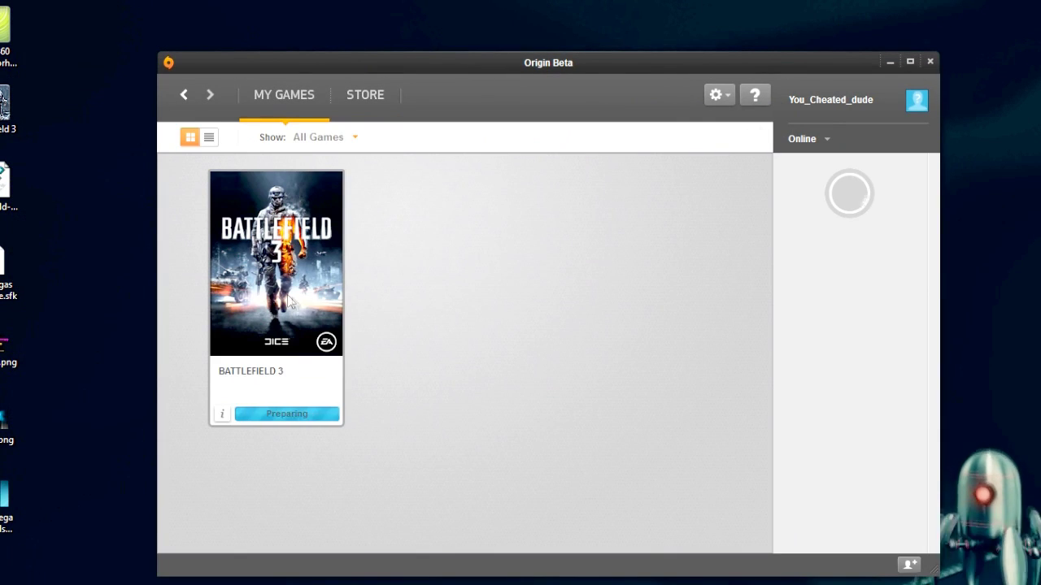
pyautogui.click(100, 259)
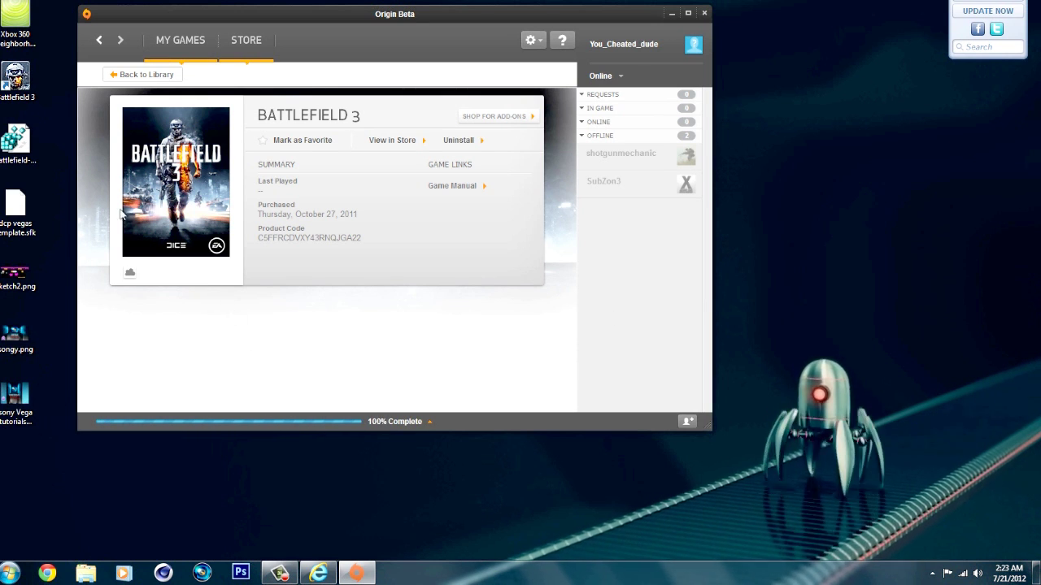
pyautogui.moveTo(179, 173)
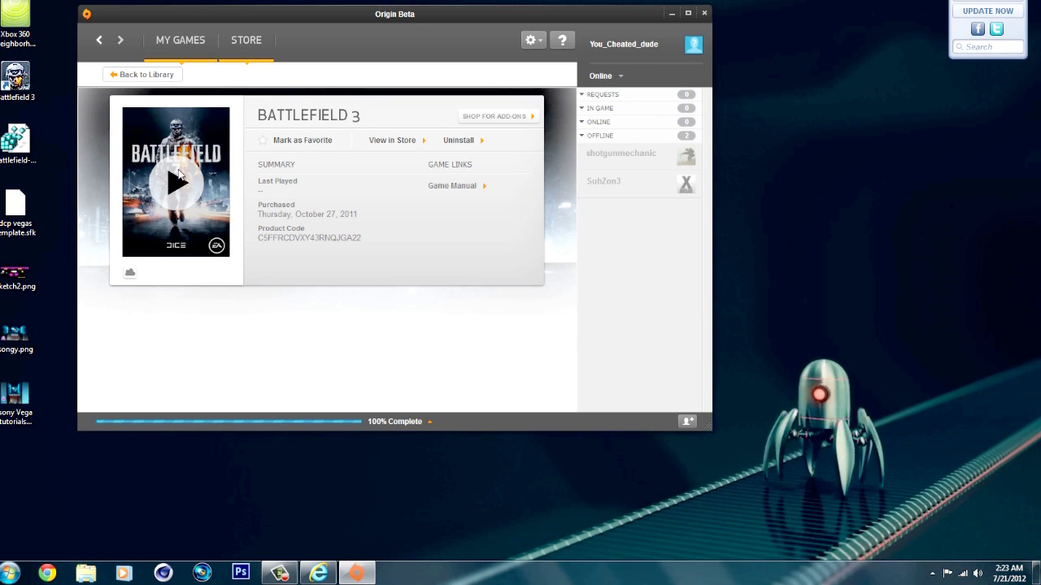
# - Launch Battlefield 3, then after the Could Not Activate error choose signing in as a different user
pyautogui.click(179, 175)
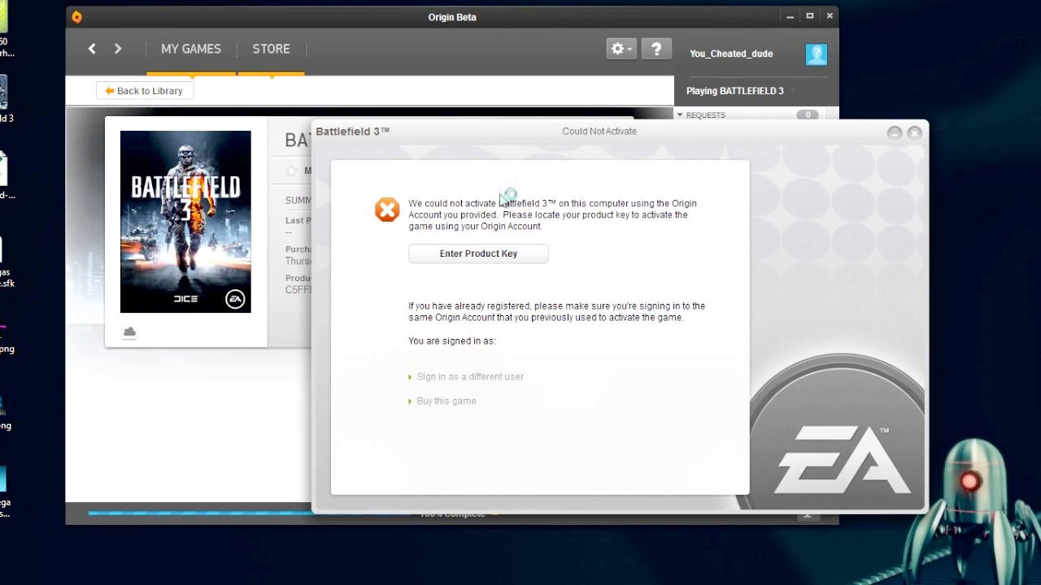
pyautogui.moveTo(484, 135); pyautogui.dragTo(497, 140)
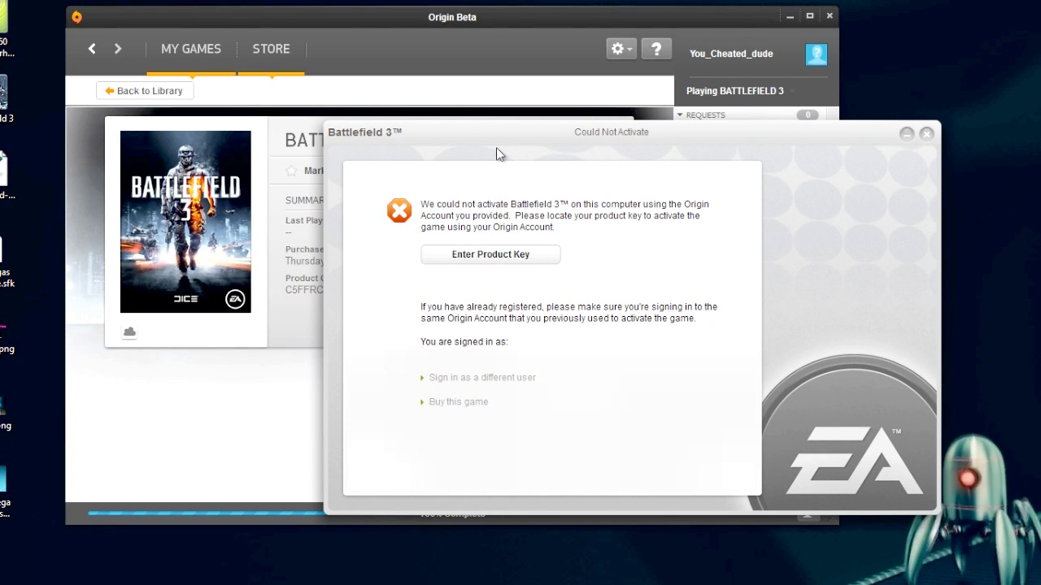
pyautogui.click(488, 255)
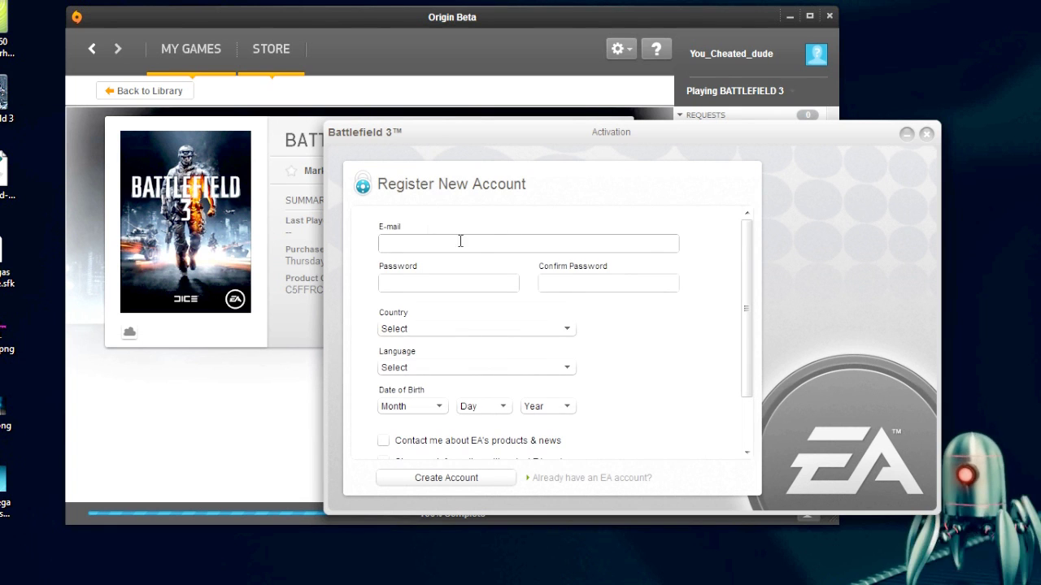
pyautogui.moveTo(490, 137); pyautogui.dragTo(514, 148)
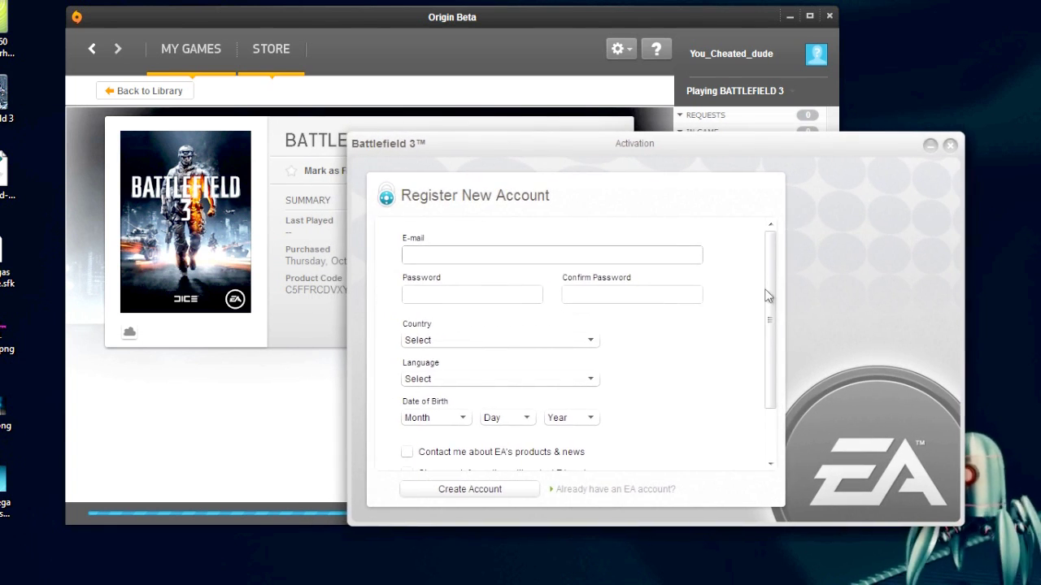
# - Switch the activation window to the Activate Your Game sign-in form for an existing EA account
pyautogui.click(636, 489)
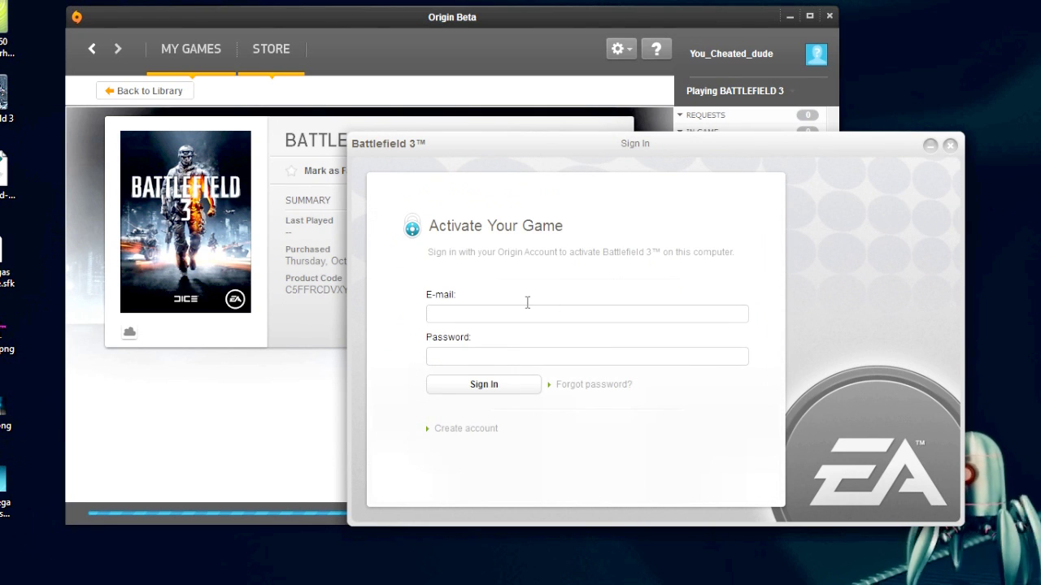